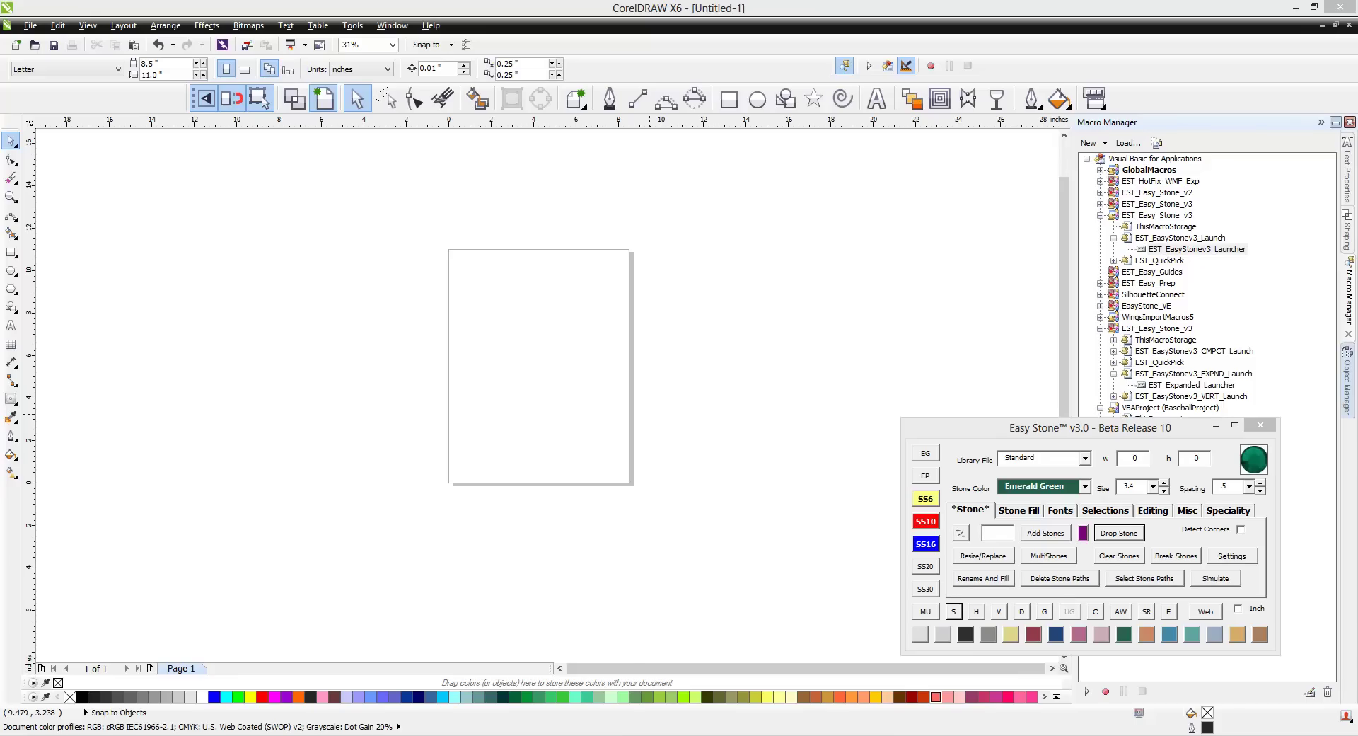
# Step: Paste the Stone Wizard Edit screenshot and the Magic Weed screenshot onto the canvas for comparison
pyautogui.hotkey('ctrl', 'v')
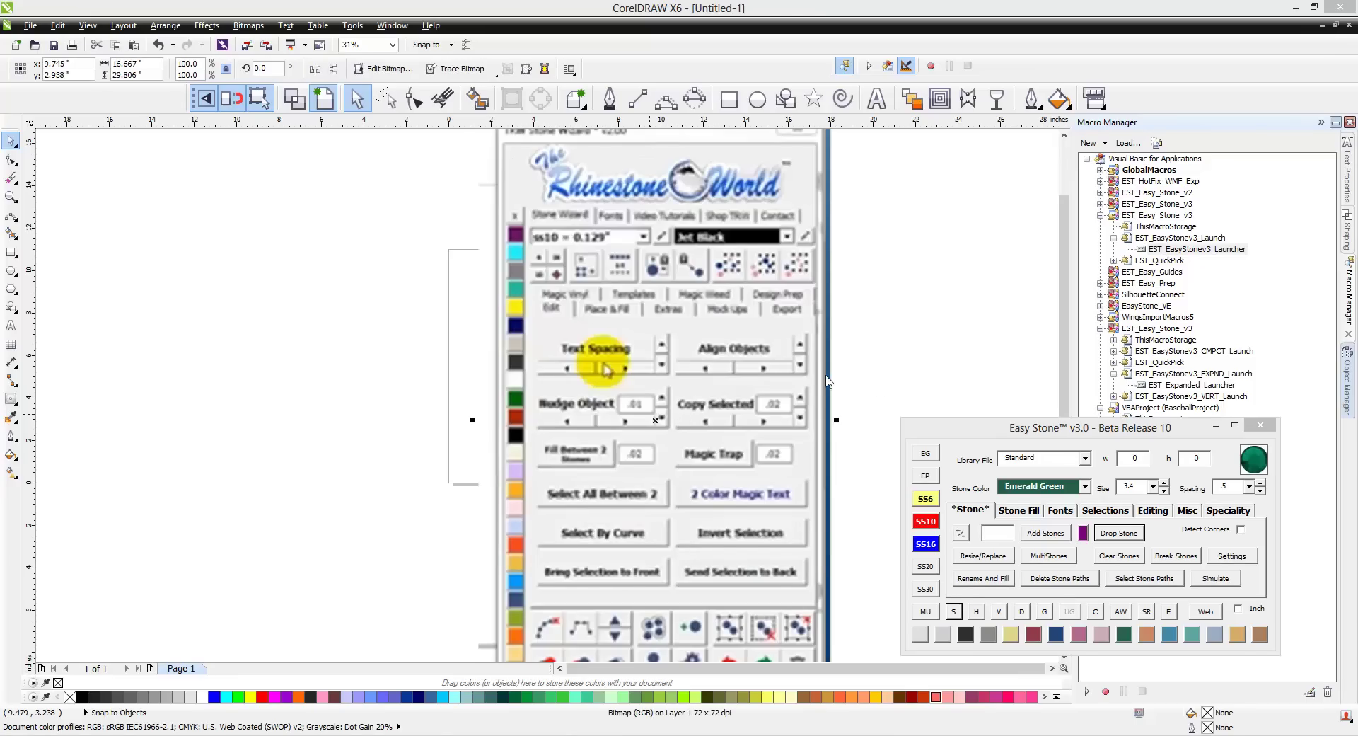
pyautogui.click(880, 388)
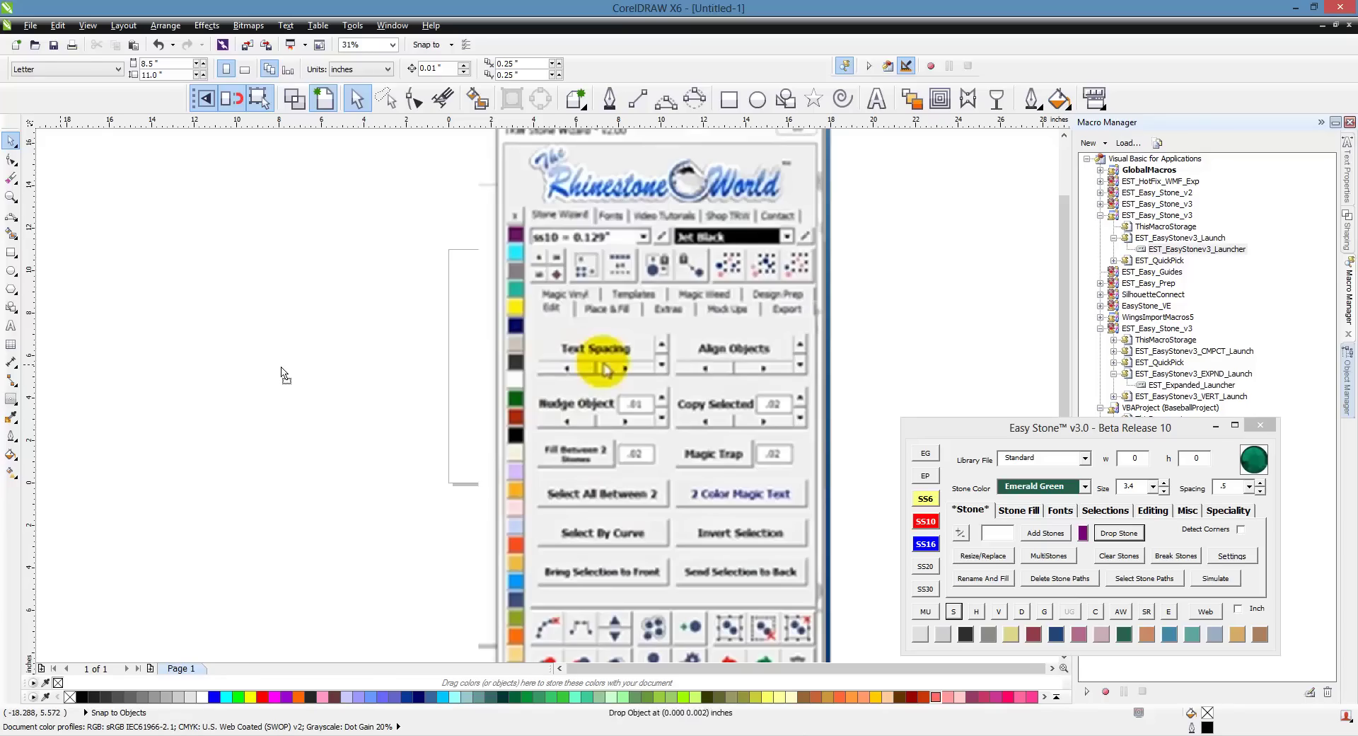
pyautogui.hotkey('ctrl', 'v')
pyautogui.scroll(-1, 458, 433)
pyautogui.scroll(1, 343, 388)
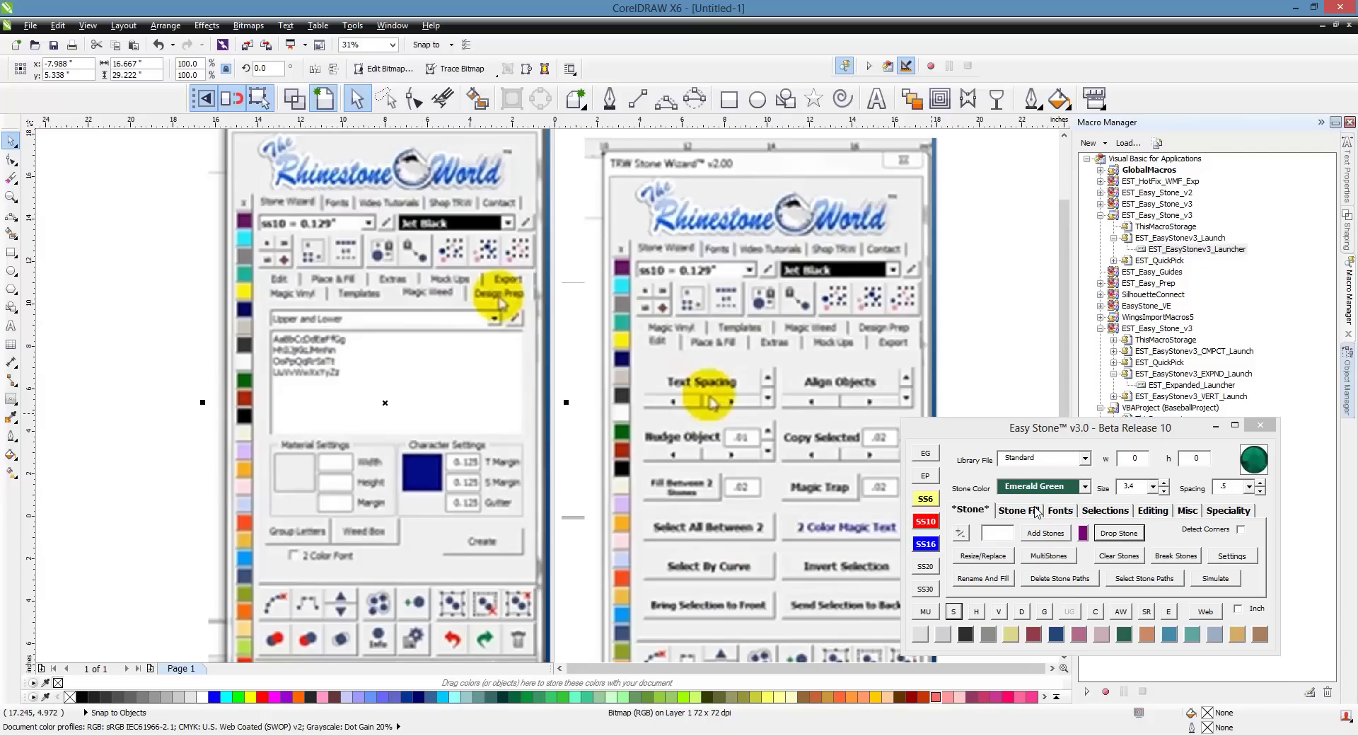
# Step: Review the Font Manager's Easy Font and Prep for Cut options, plus the letter-grouping value in Easy Stone's Fonts tools
pyautogui.click(1059, 511)
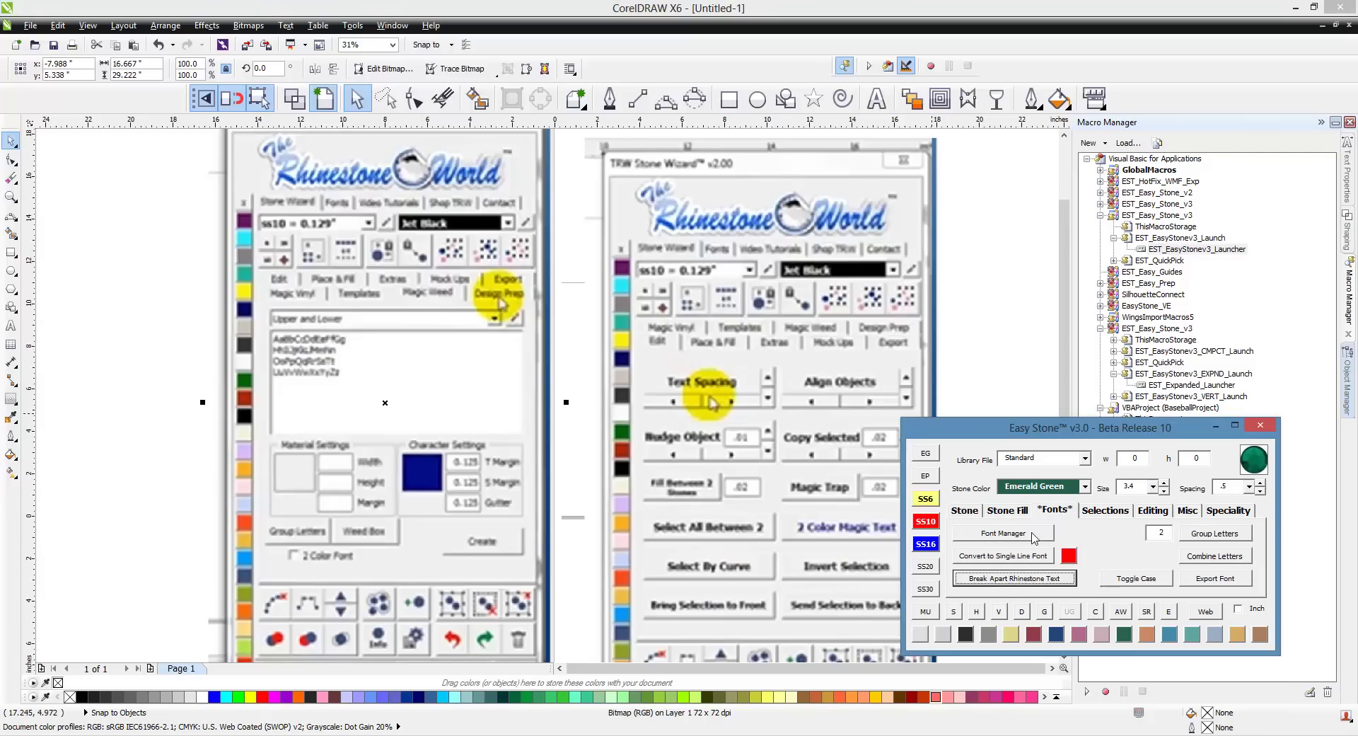
pyautogui.click(1004, 534)
pyautogui.moveTo(888, 182); pyautogui.dragTo(755, 200)
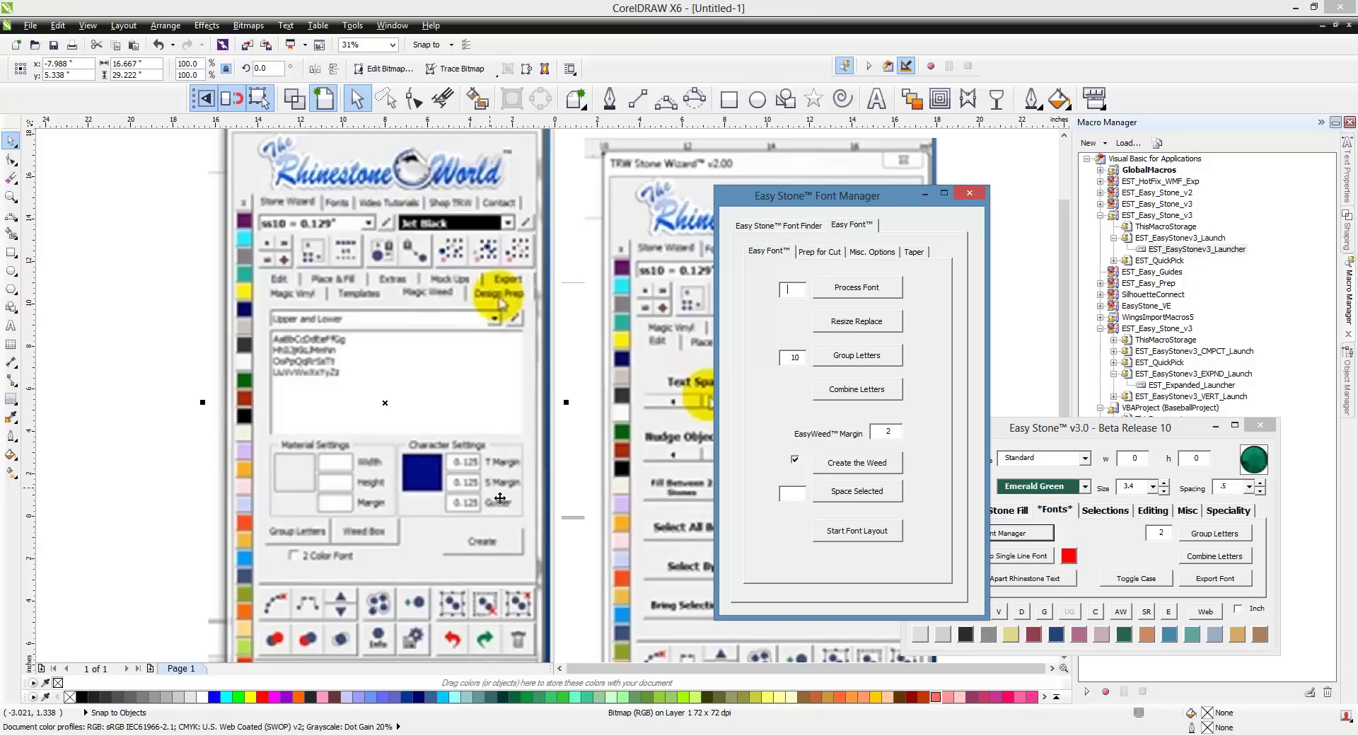
pyautogui.doubleClick(894, 433)
pyautogui.click(824, 253)
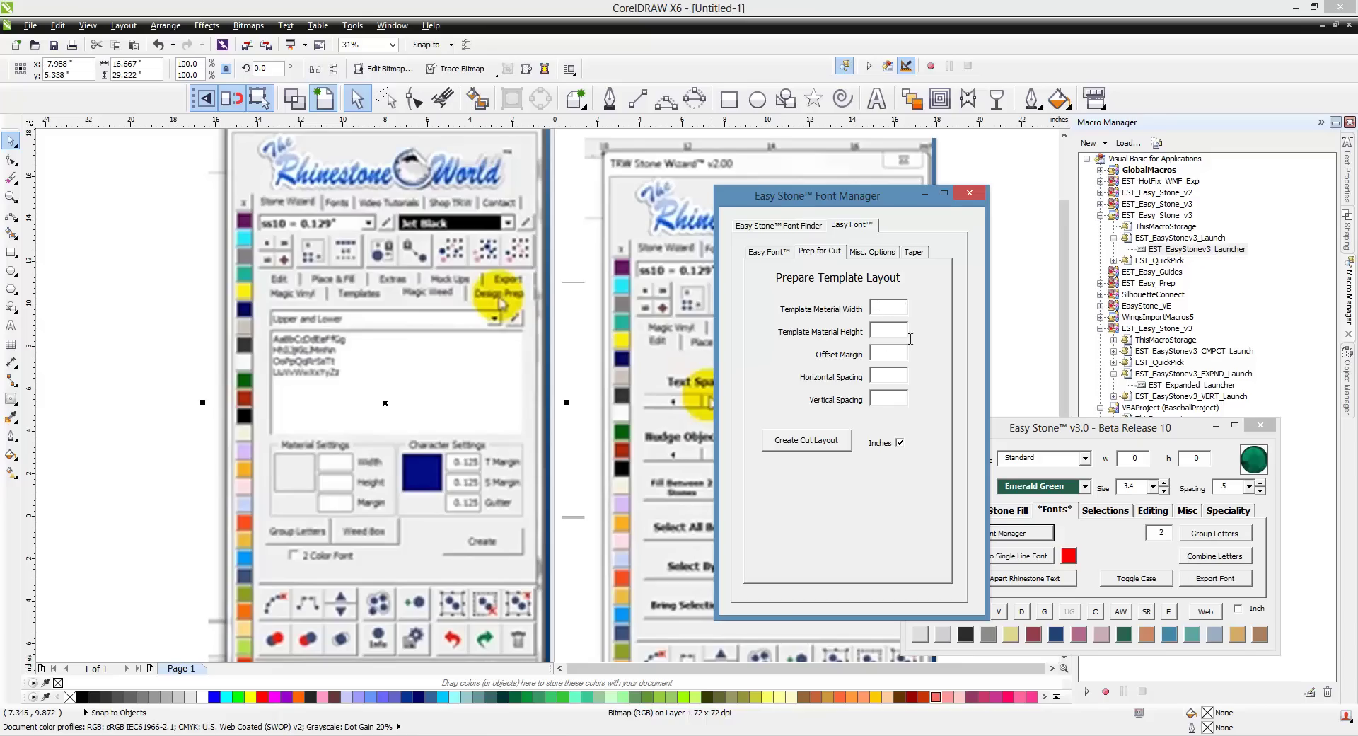
pyautogui.click(969, 193)
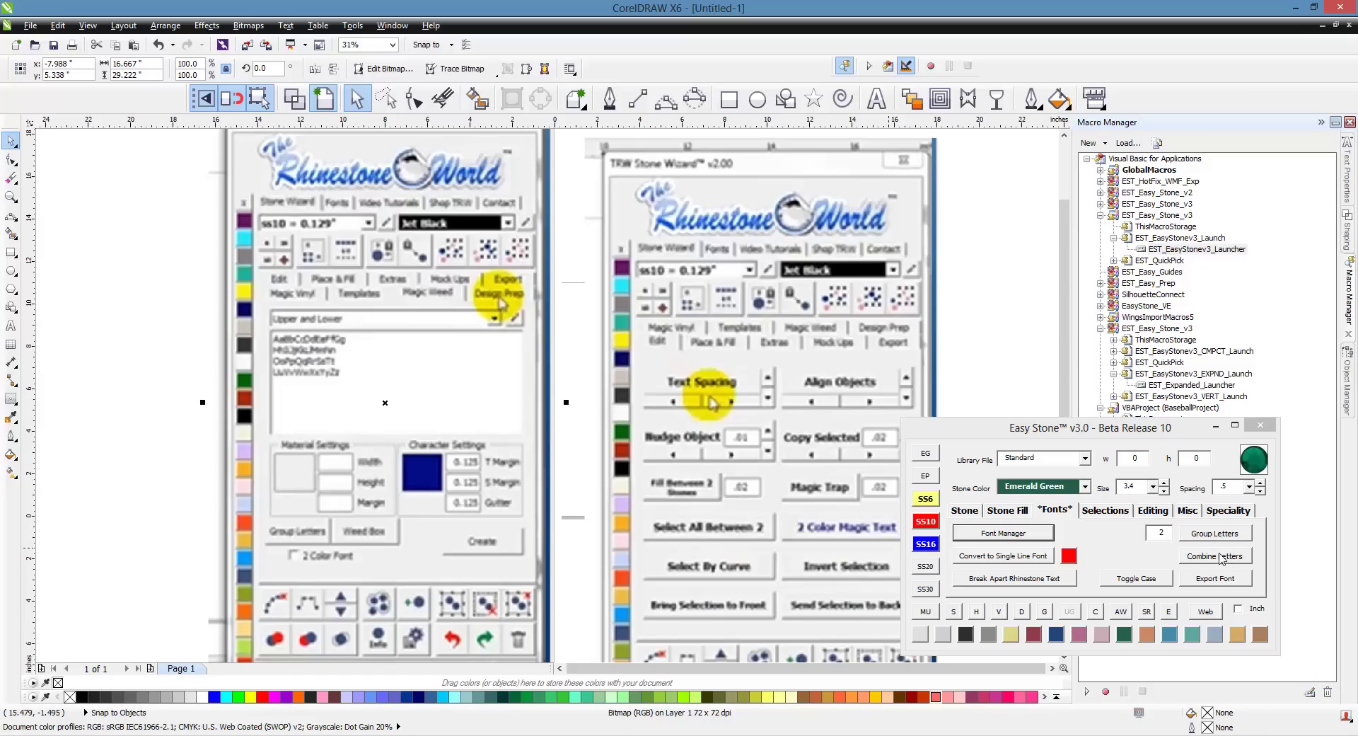
pyautogui.click(1167, 536)
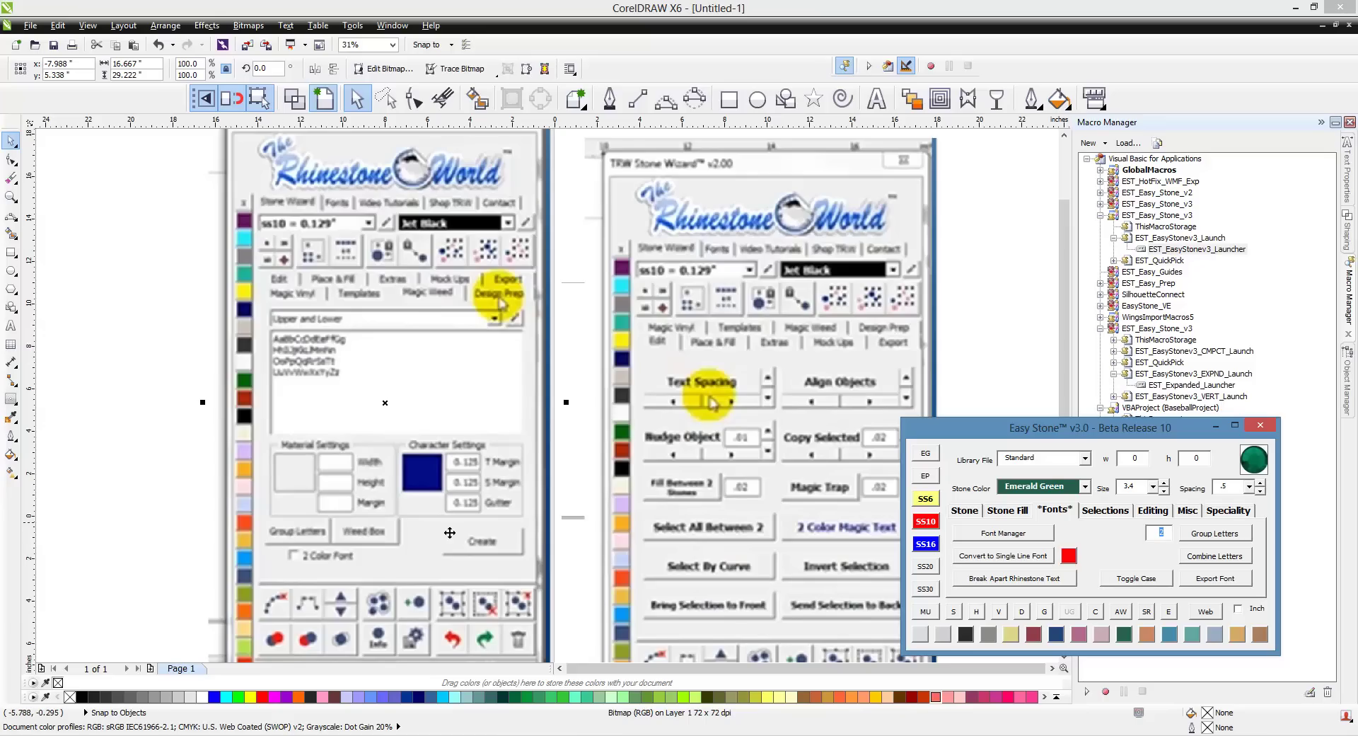
pyautogui.click(573, 520)
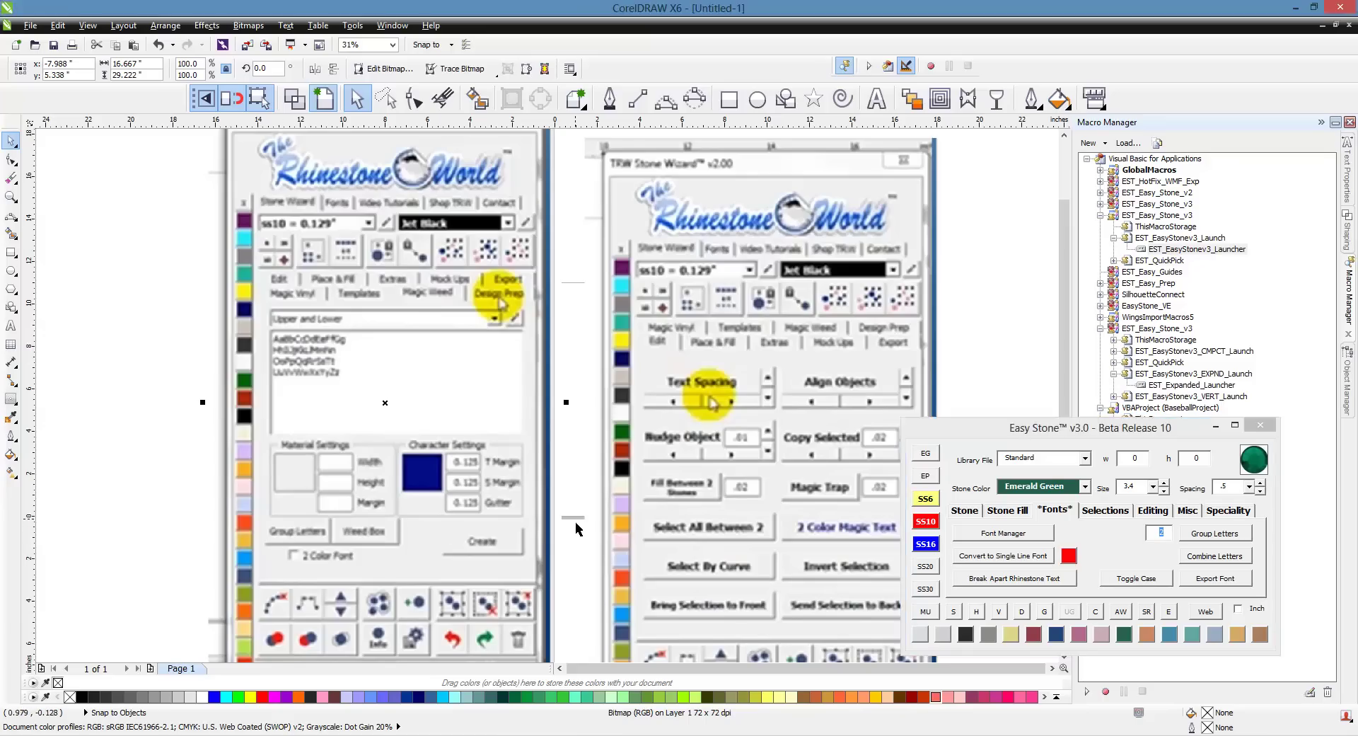
# Step: Replace the Magic Weed screenshot with the copied Design Prep screenshot beside the Edit screenshot
pyautogui.scroll(-2, 468, 406)
pyautogui.click(468, 406)
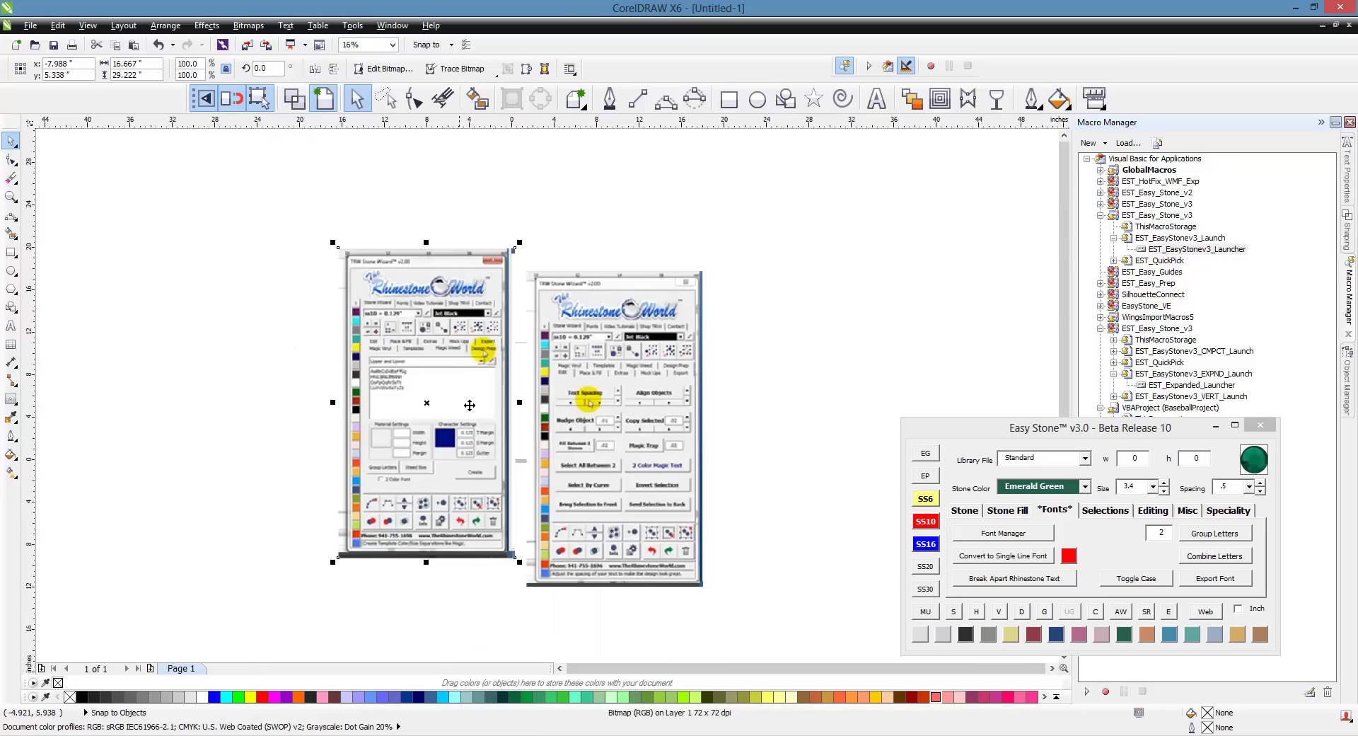
pyautogui.scroll(2, 467, 402)
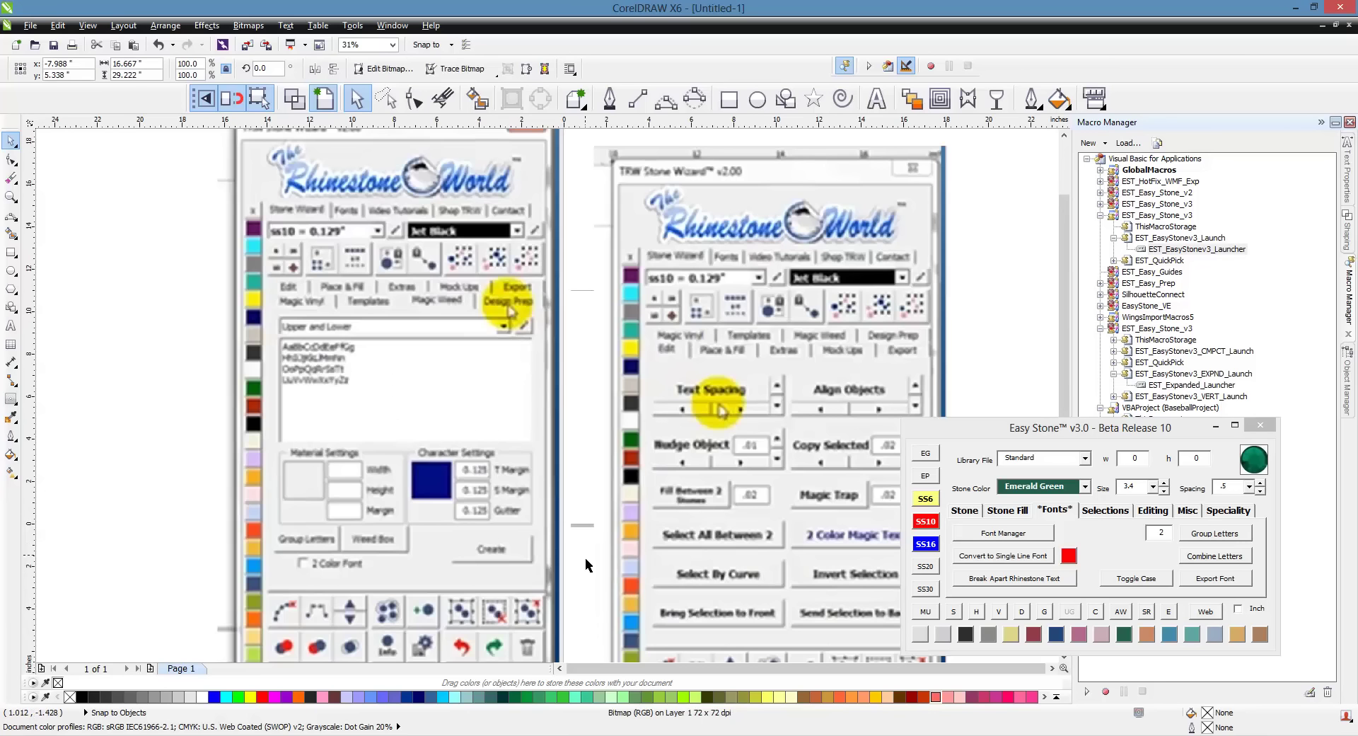
pyautogui.press('Delete')
pyautogui.scroll(-2, 381, 391)
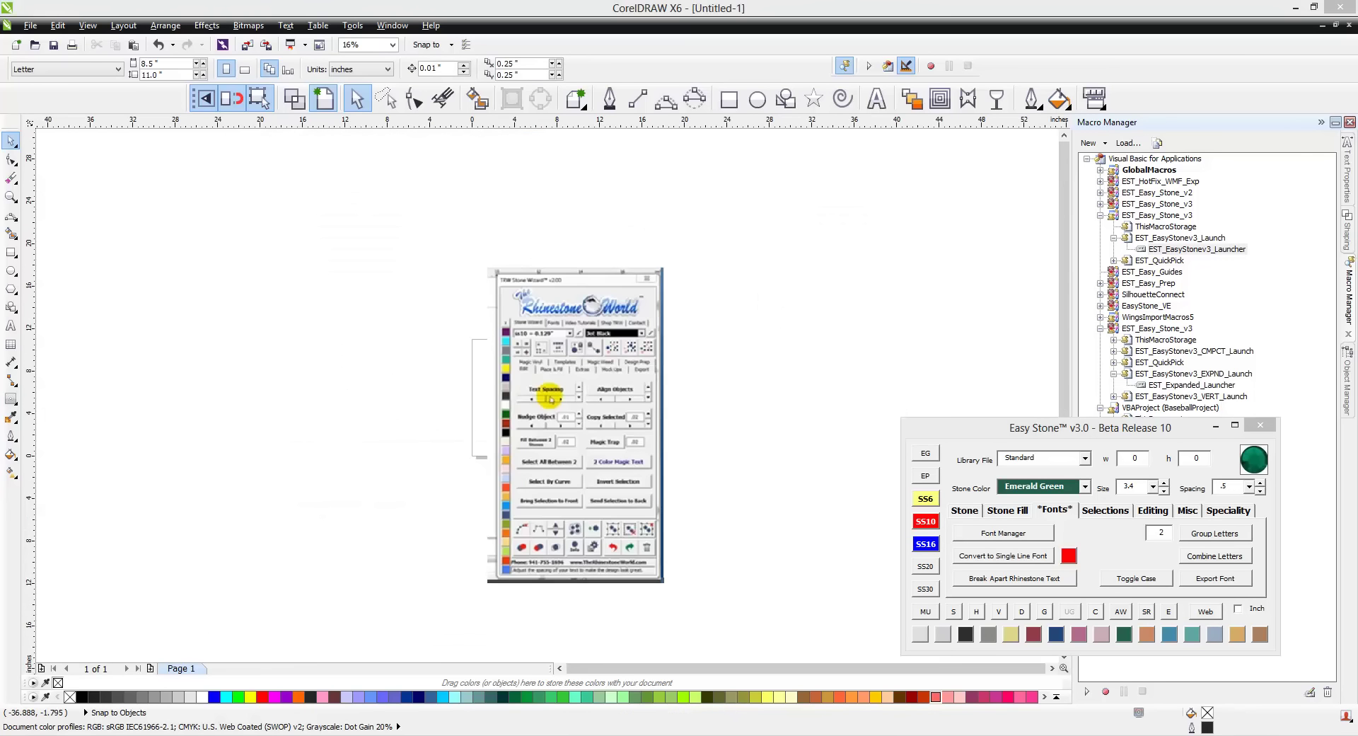
pyautogui.hotkey('ctrl', 'v')
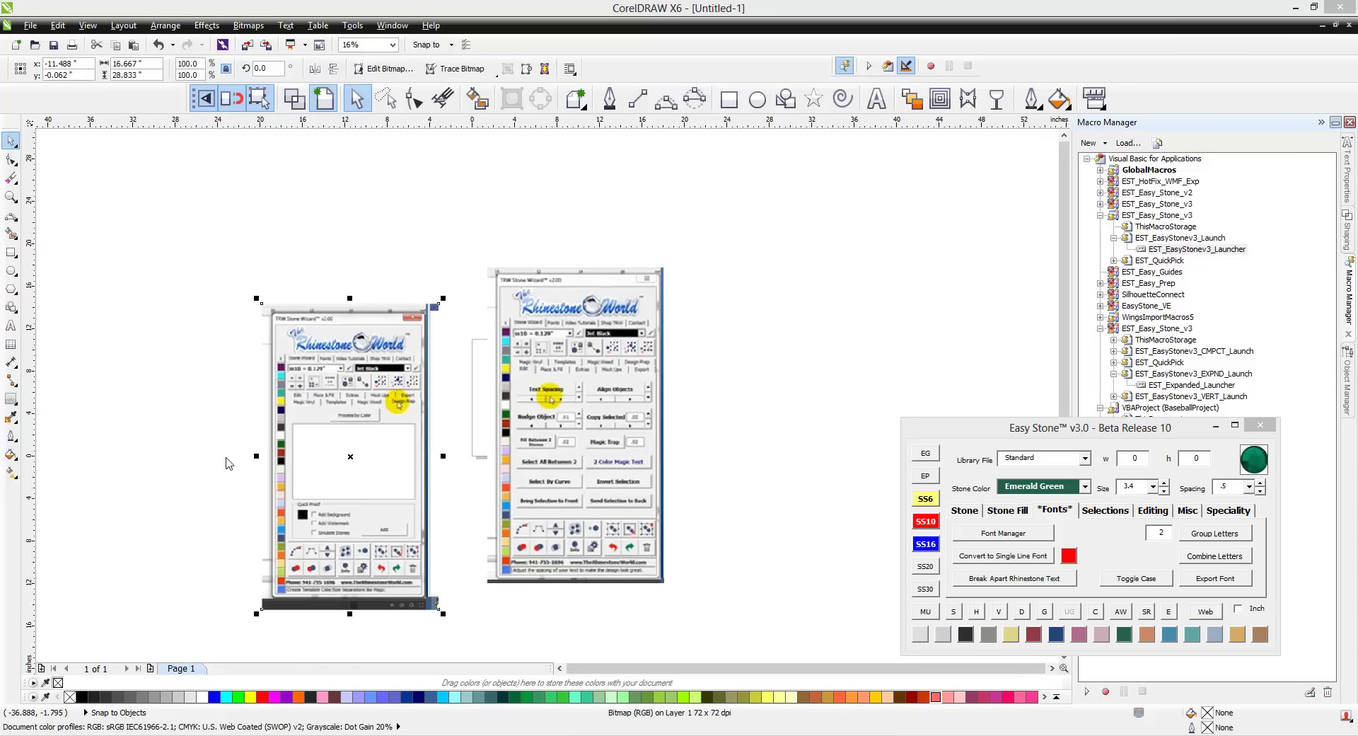
pyautogui.scroll(3, 316, 439)
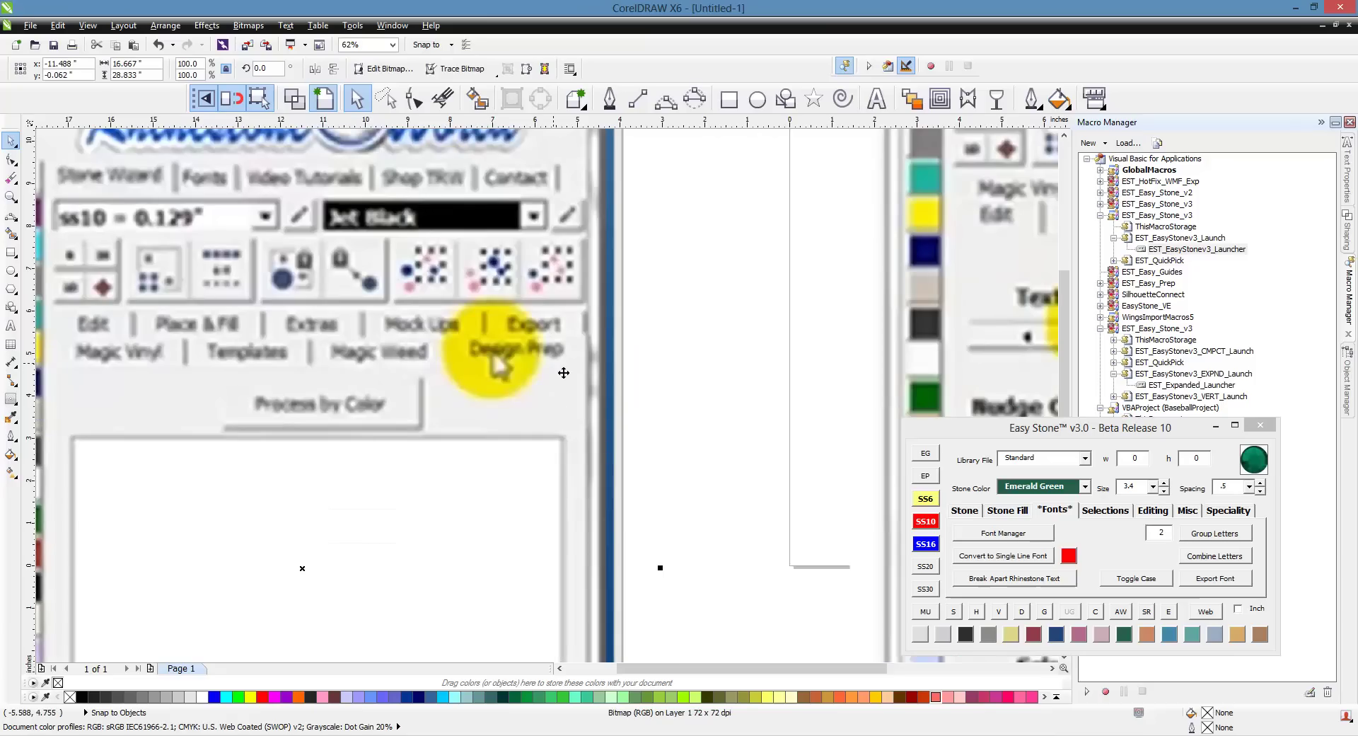
pyautogui.scroll(-3, 546, 380)
pyautogui.scroll(2, 546, 380)
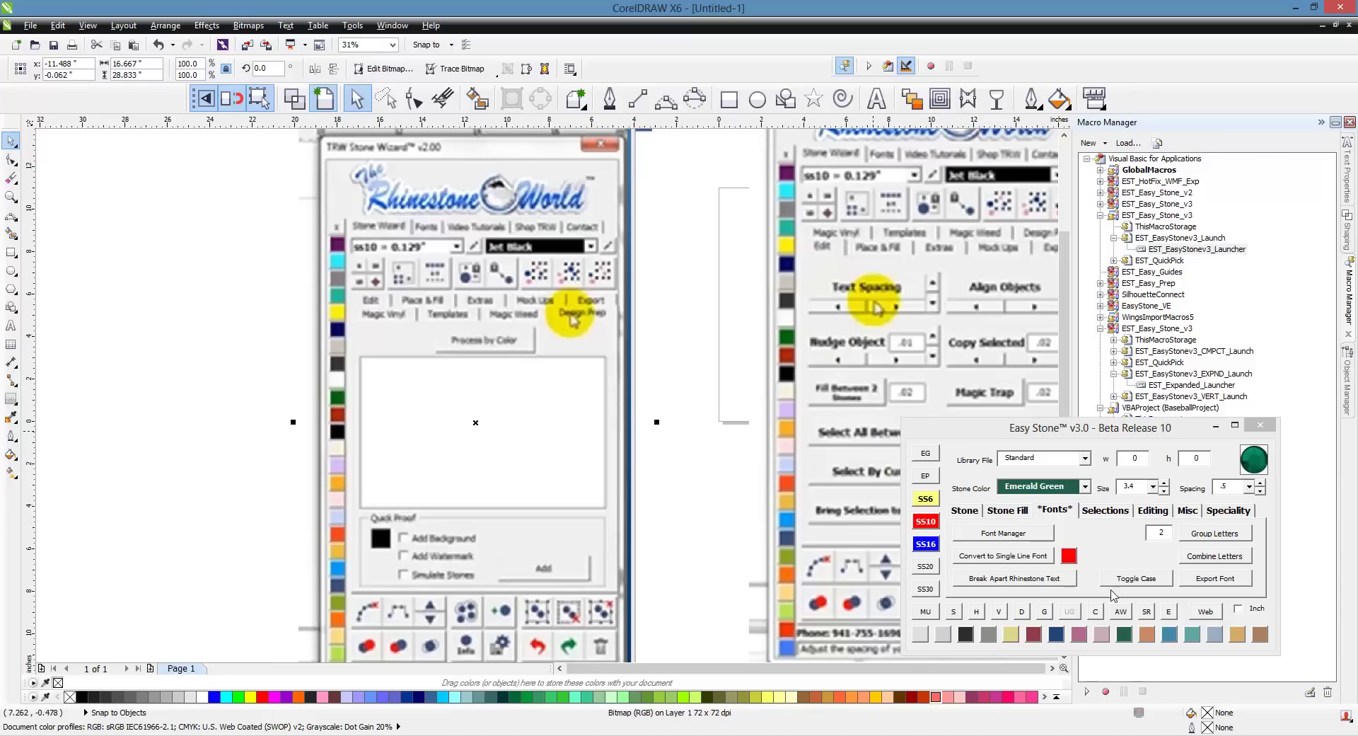
# Step: Examine the Easy Prep v2.0 options for comparison with the Design Prep screenshot
pyautogui.click(925, 475)
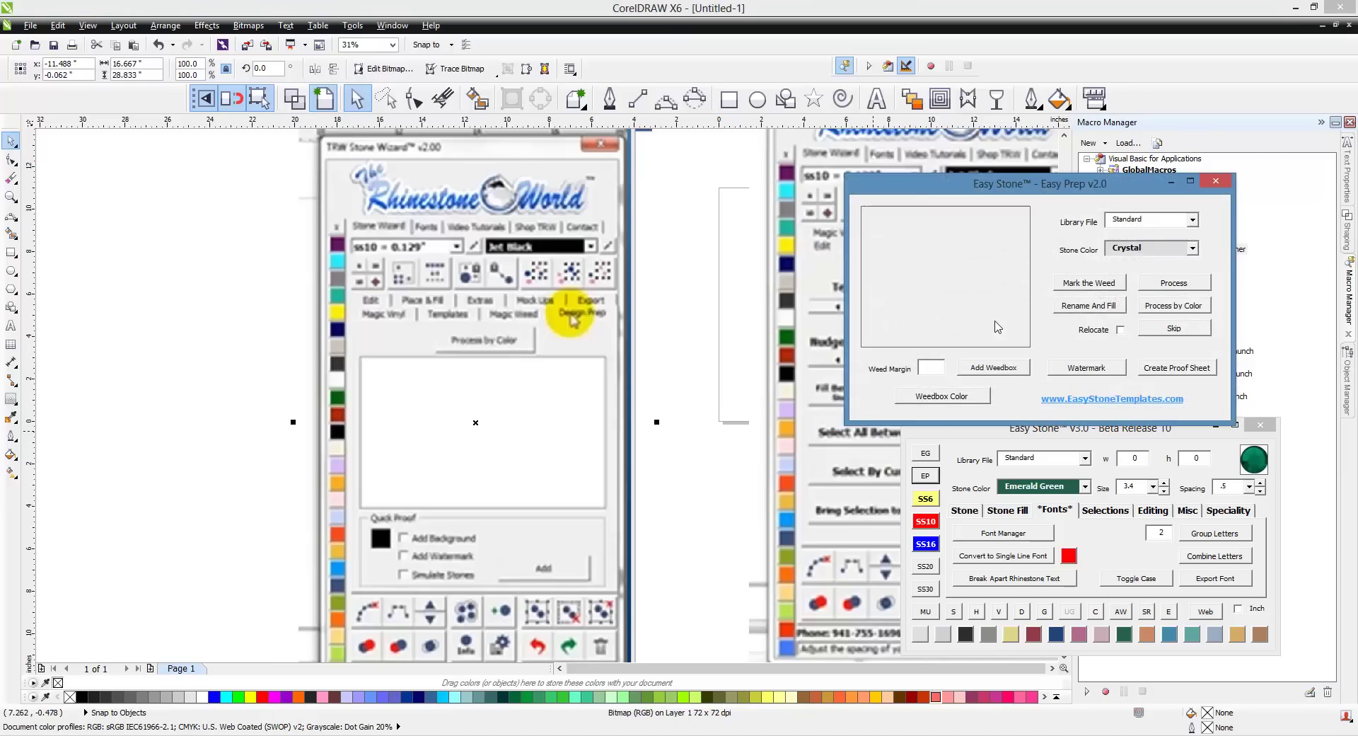
pyautogui.moveTo(980, 188); pyautogui.dragTo(855, 356)
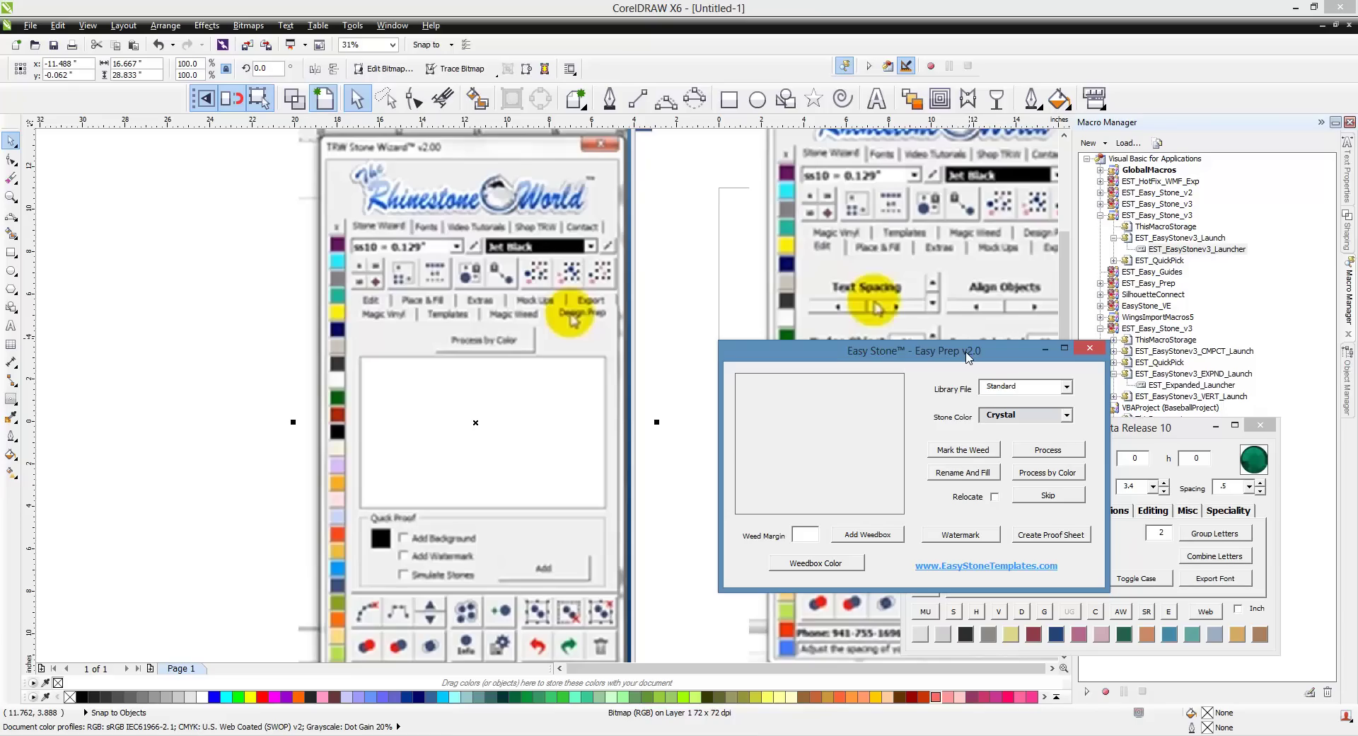
pyautogui.click(1090, 349)
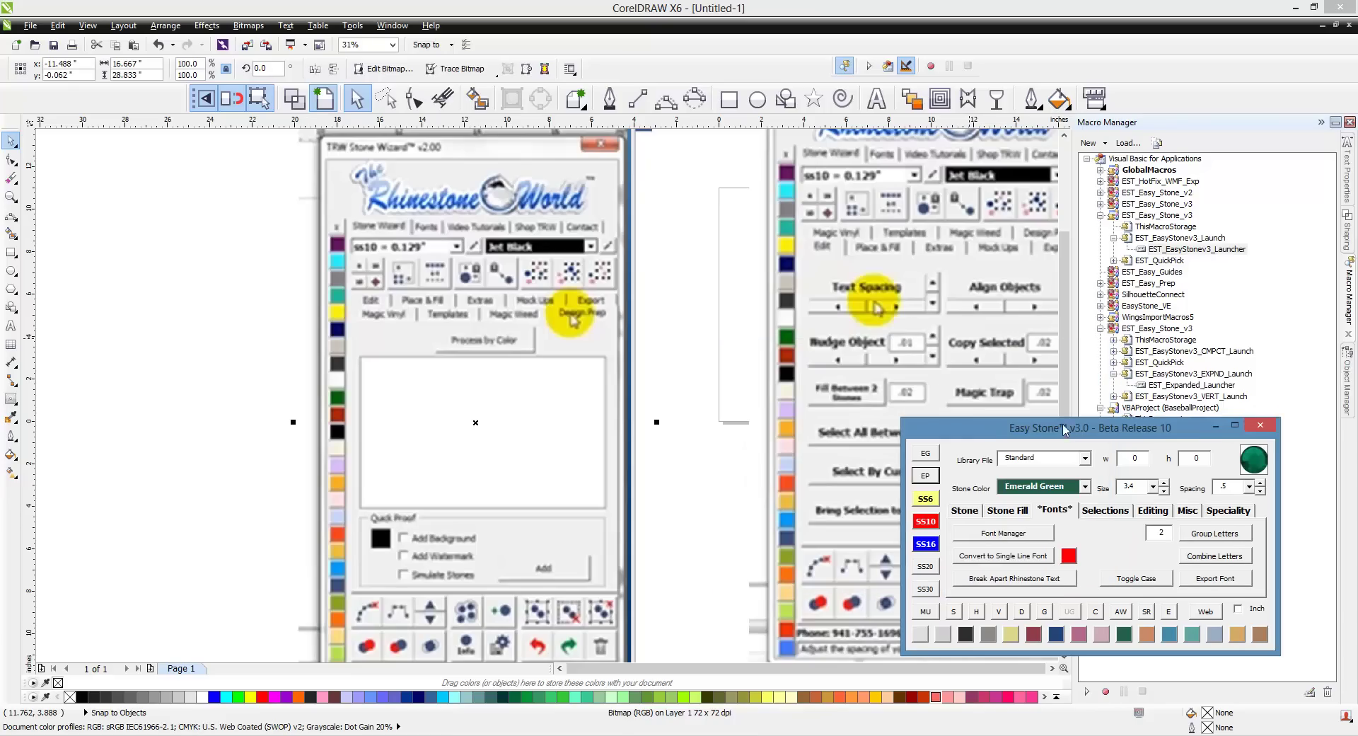
# Step: Delete the Design Prep screenshot and examine the bottom tool icons on the remaining Stone Wizard screenshot
pyautogui.click(561, 381)
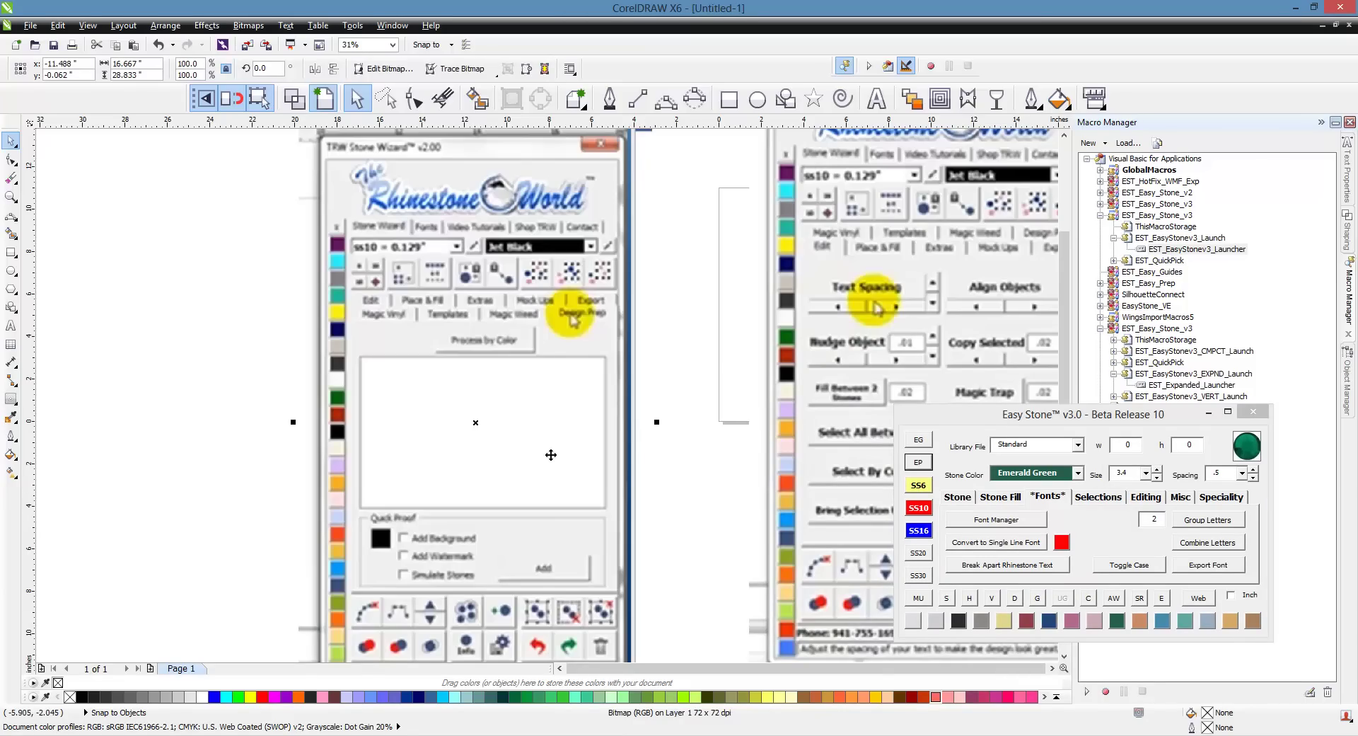
pyautogui.press('Delete')
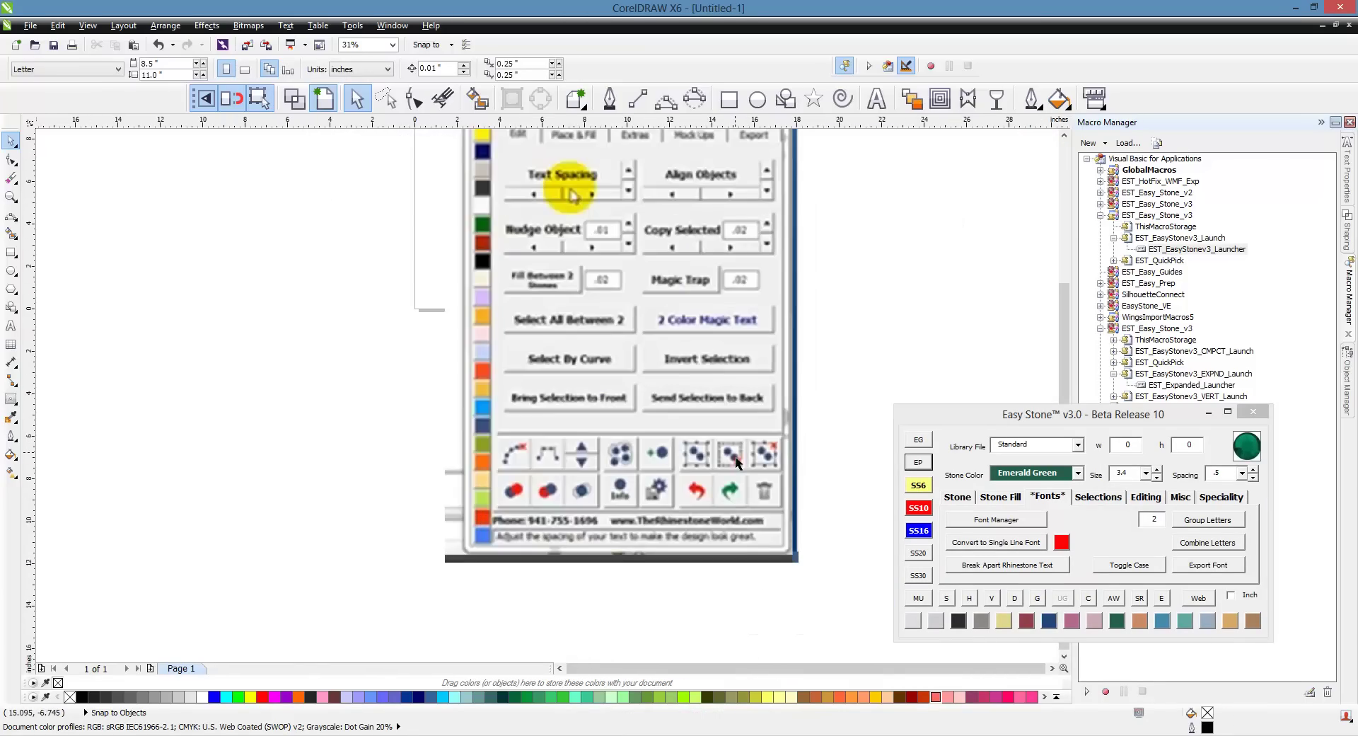
pyautogui.scroll(1, 738, 464)
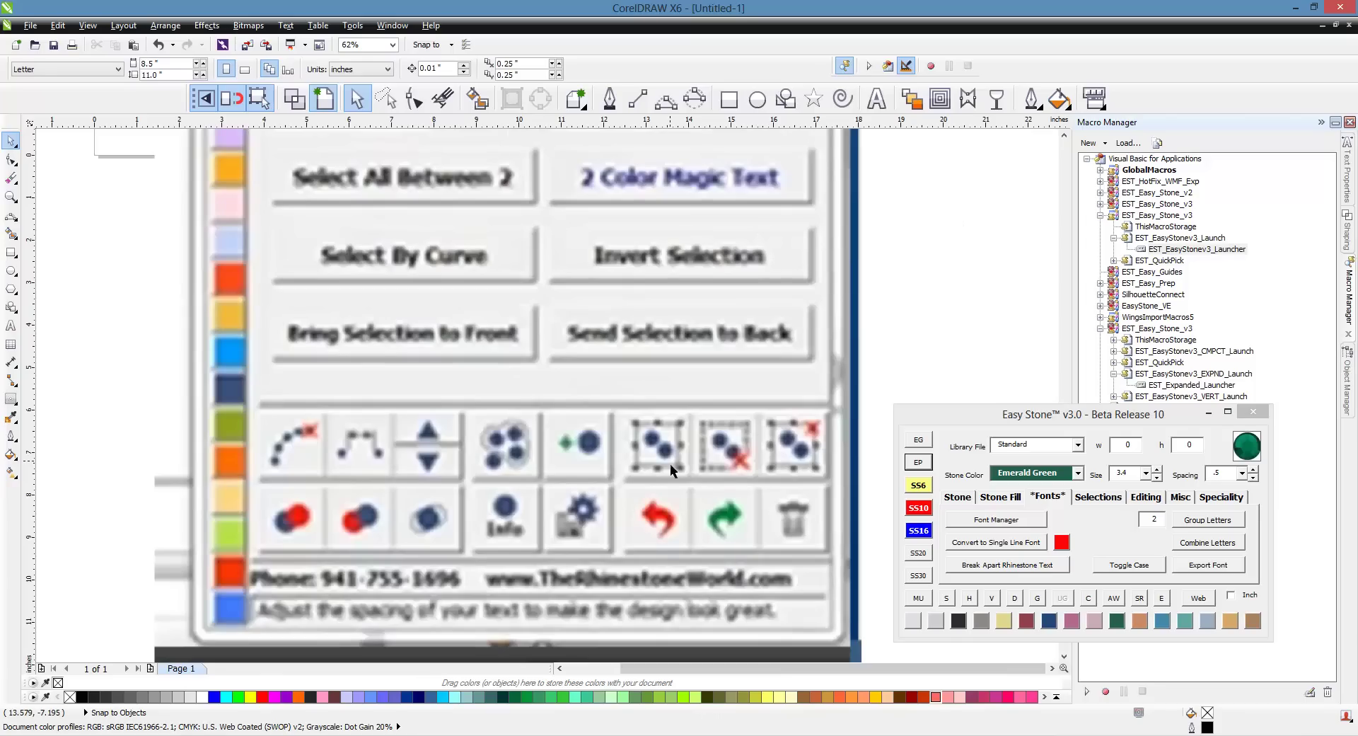
pyautogui.scroll(-1, 730, 460)
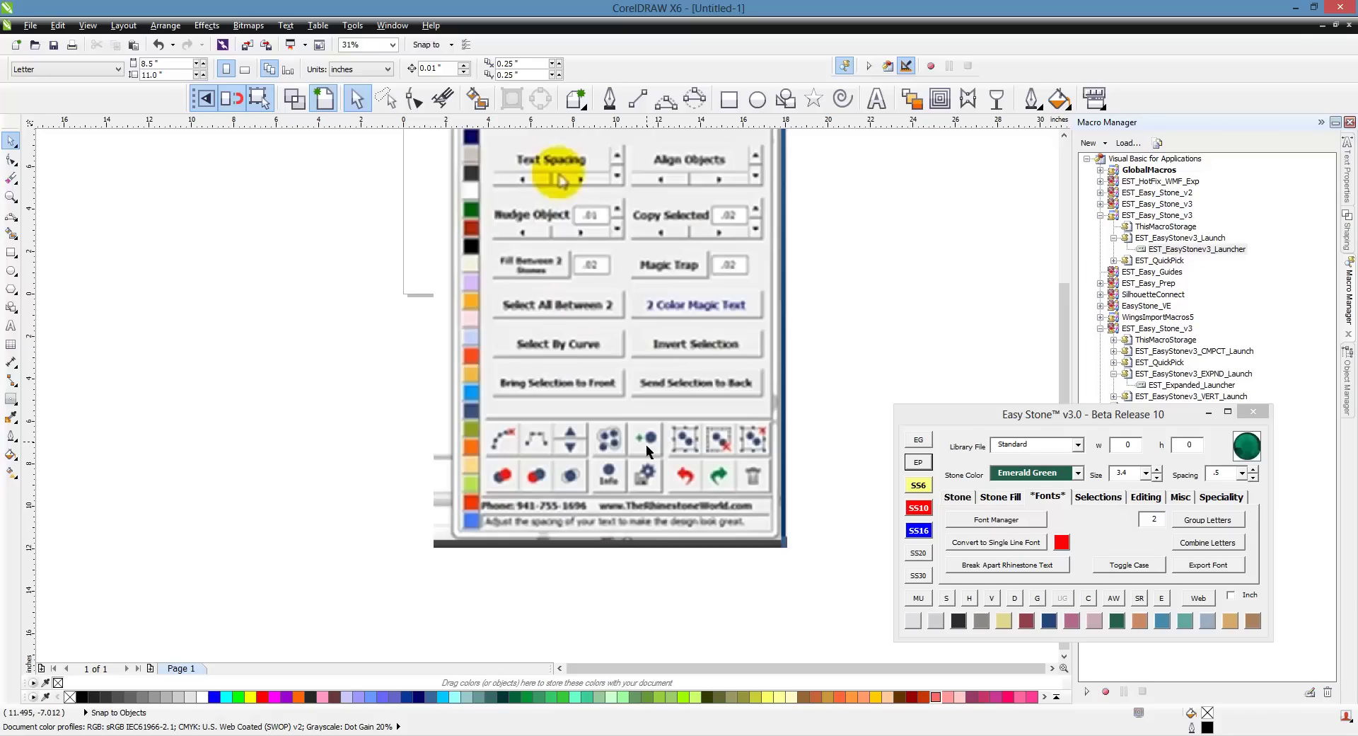
# Step: Set the stone size to SS16 and drop two Emerald Green stones on the blank area beside the screenshot
pyautogui.click(959, 497)
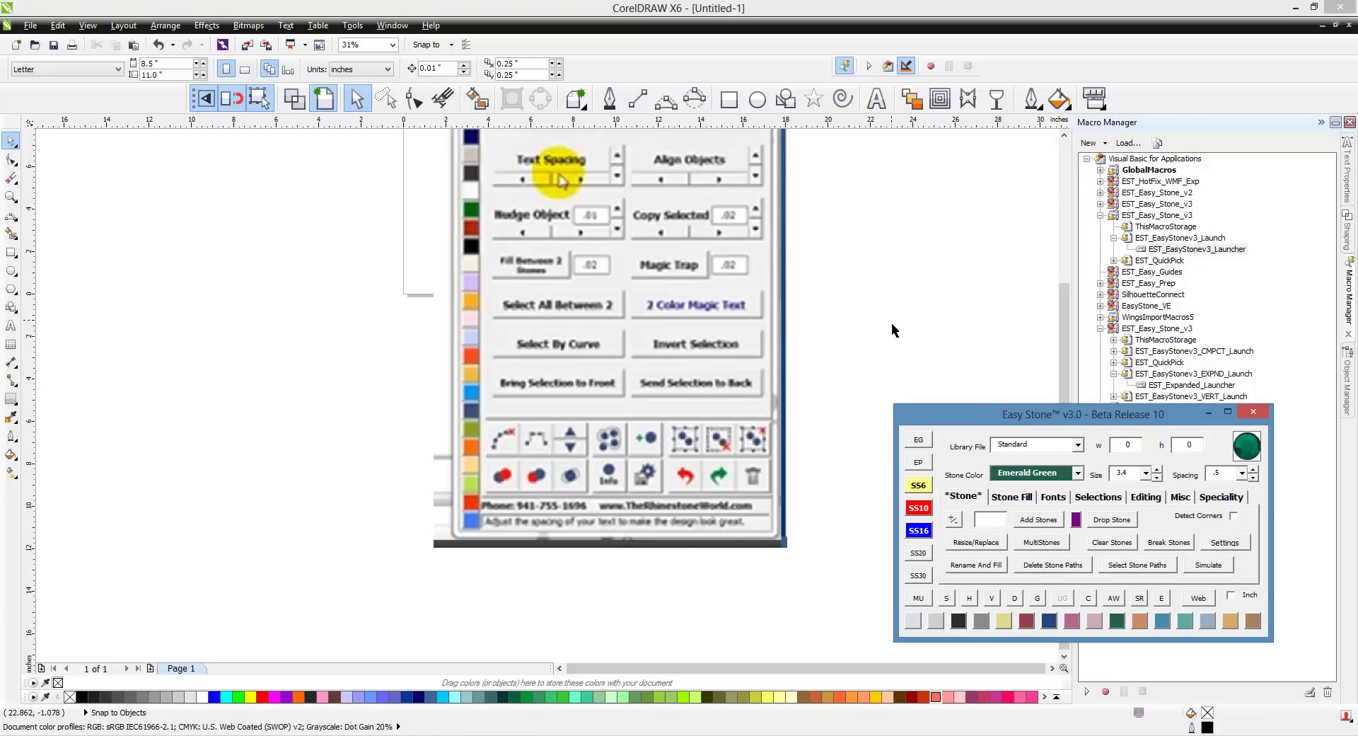
pyautogui.click(918, 531)
pyautogui.click(1113, 519)
pyautogui.click(384, 397)
pyautogui.click(287, 513)
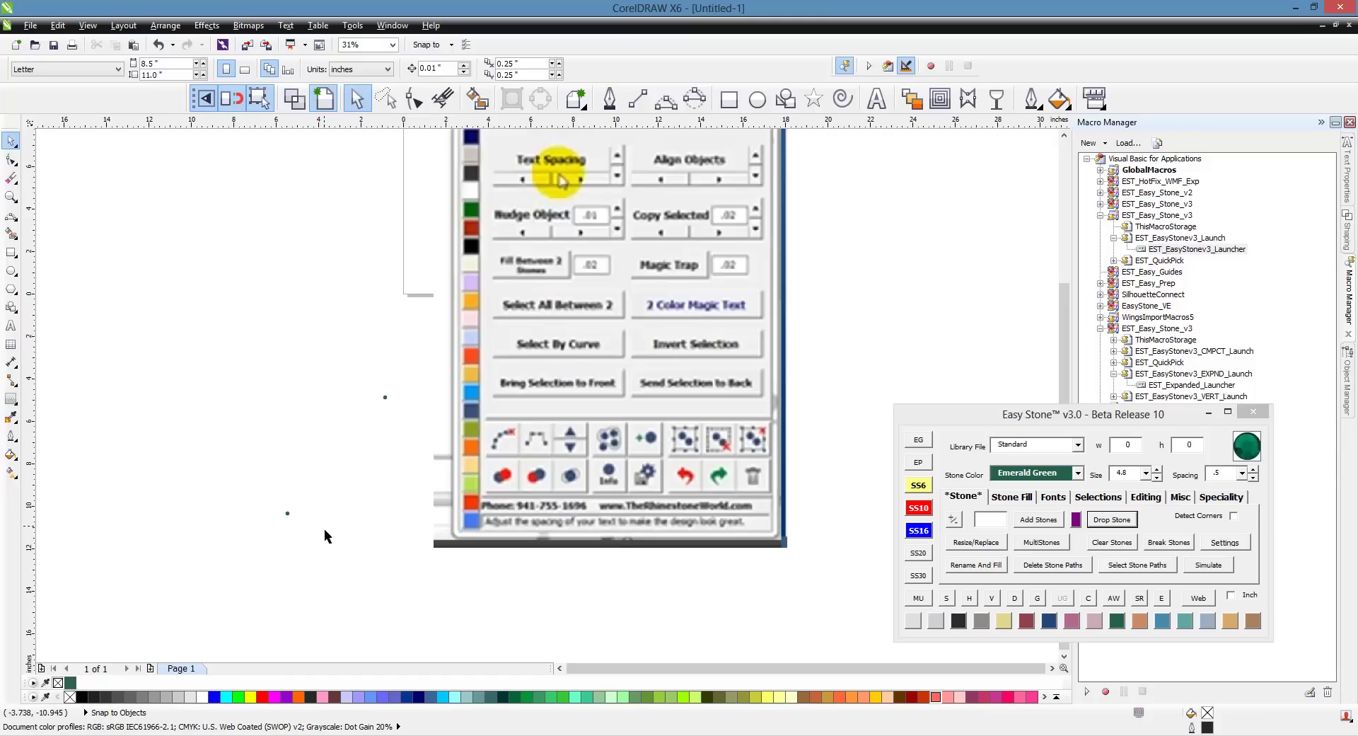
# Step: Build a diagonal row of six Emerald Green stones about 2.06 inches wide and 1.91 inches high
pyautogui.scroll(1, 342, 496)
pyautogui.moveTo(235, 542); pyautogui.dragTo(349, 379)
pyautogui.scroll(1, 376, 301)
pyautogui.moveTo(452, 321); pyautogui.dragTo(362, 406)
pyautogui.click(386, 501)
# Step: Select every stone between the row's two end stones with Easy Stone's S function and recolor all six orange (#FF9933)
pyautogui.click(325, 442)
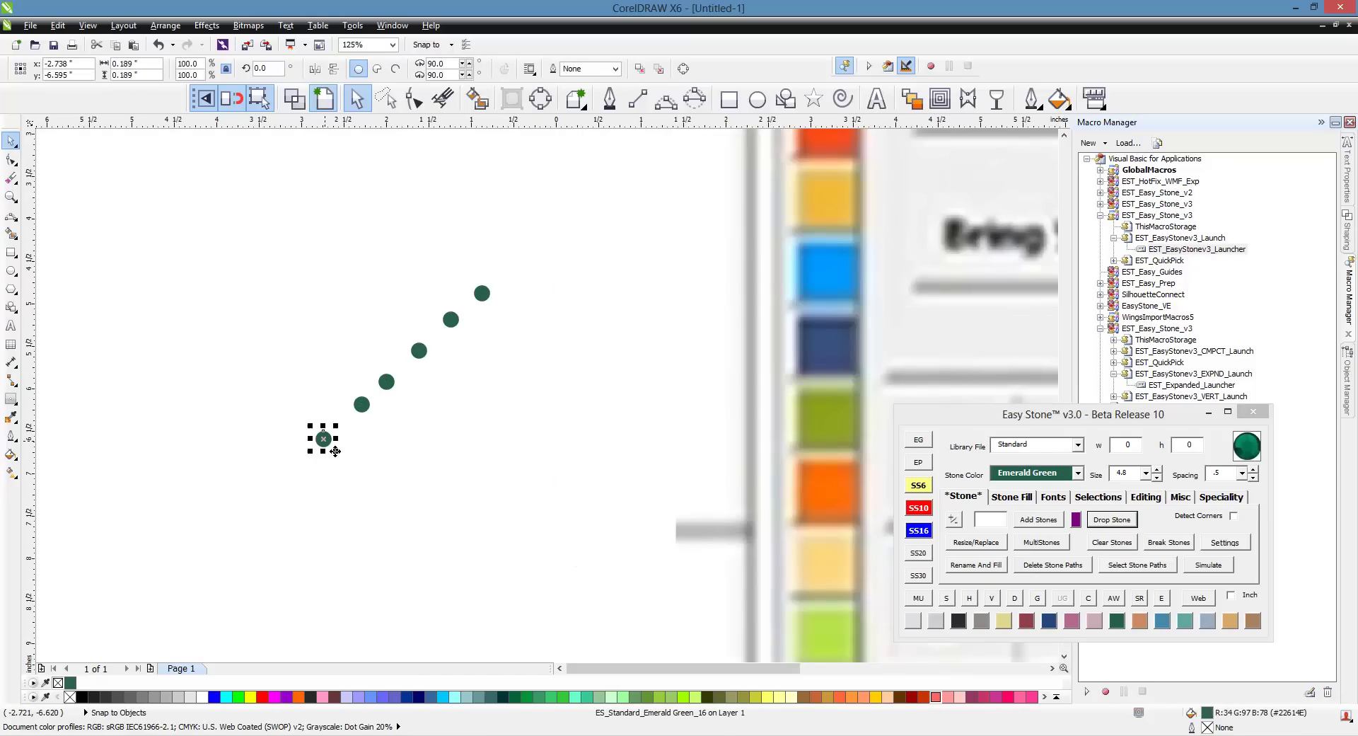
pyautogui.keyDown('shift'); pyautogui.click(481, 300); pyautogui.keyUp('shift')
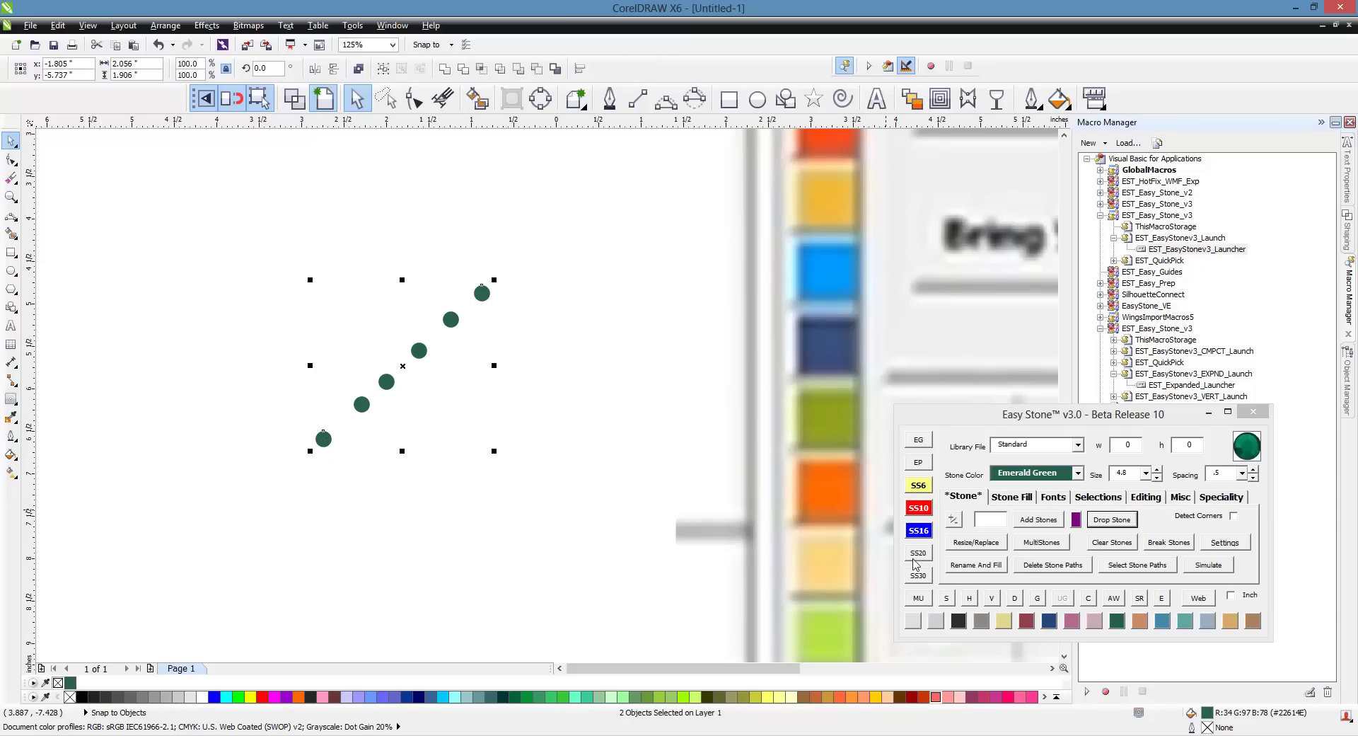
pyautogui.click(948, 600)
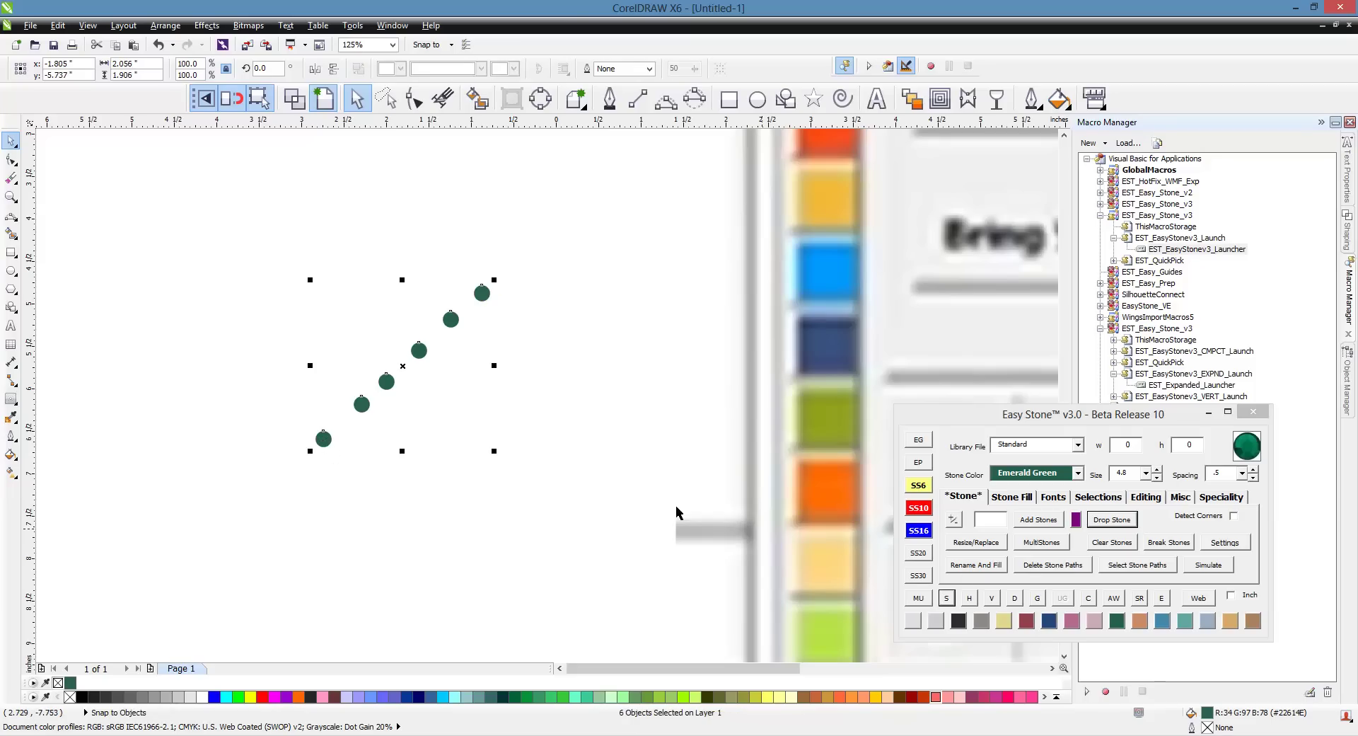
pyautogui.click(853, 697)
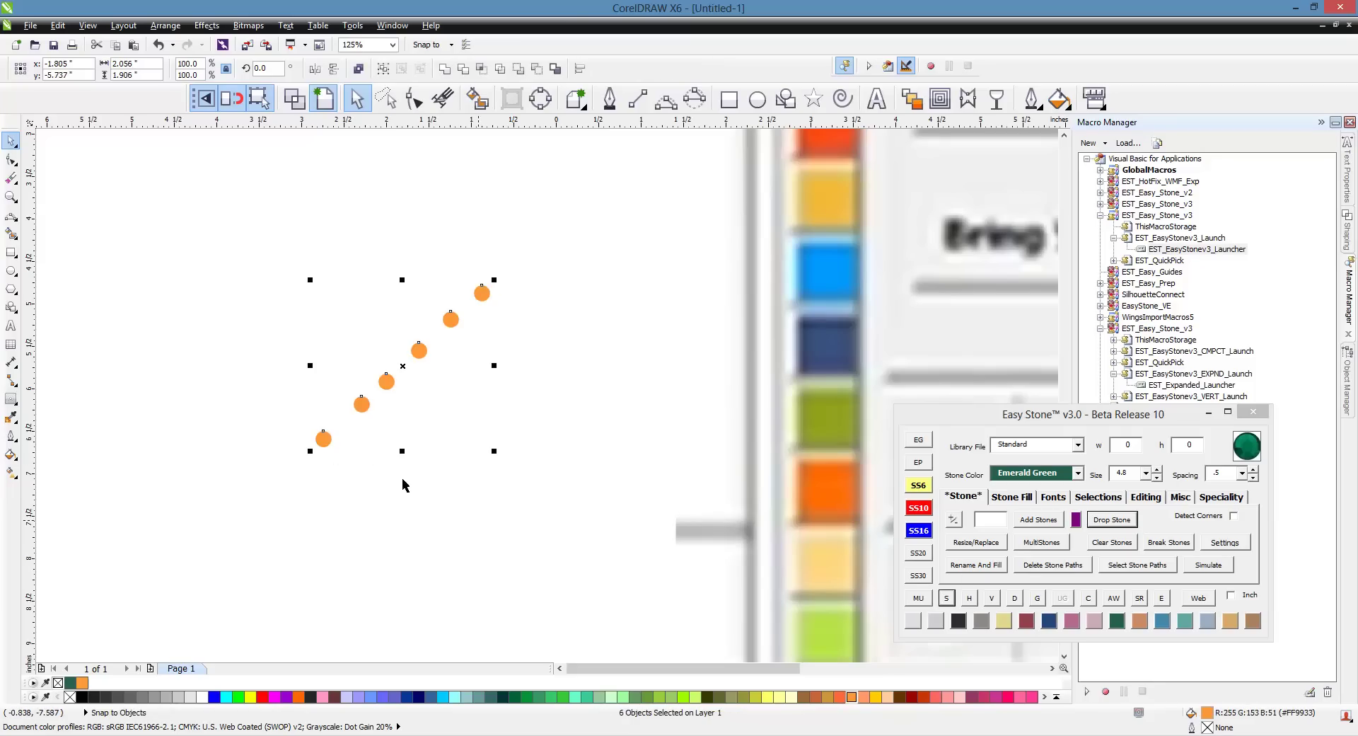
pyautogui.click(368, 532)
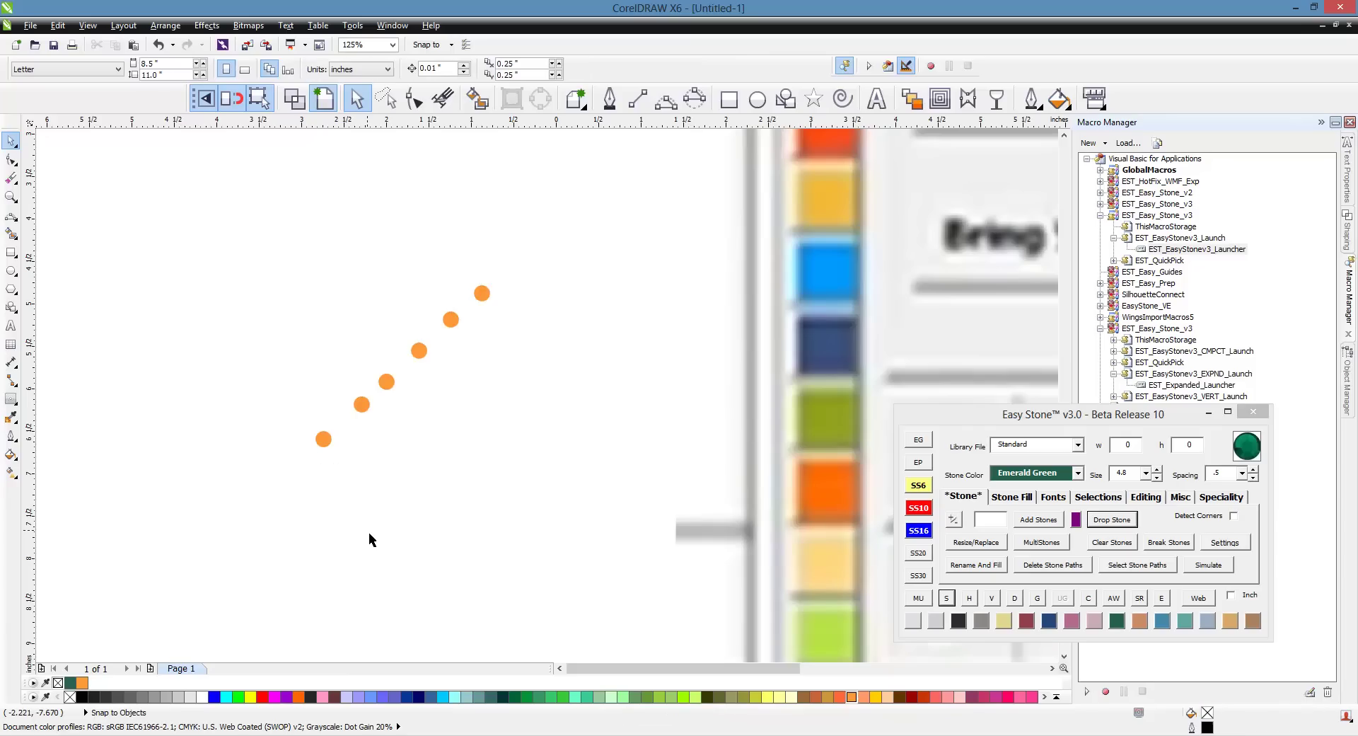
# Step: Draw a line through the diagonal row, select all the stones it crosses and recolor them green (#009933)
pyautogui.click(666, 99)
pyautogui.moveTo(482, 293); pyautogui.dragTo(324, 439)
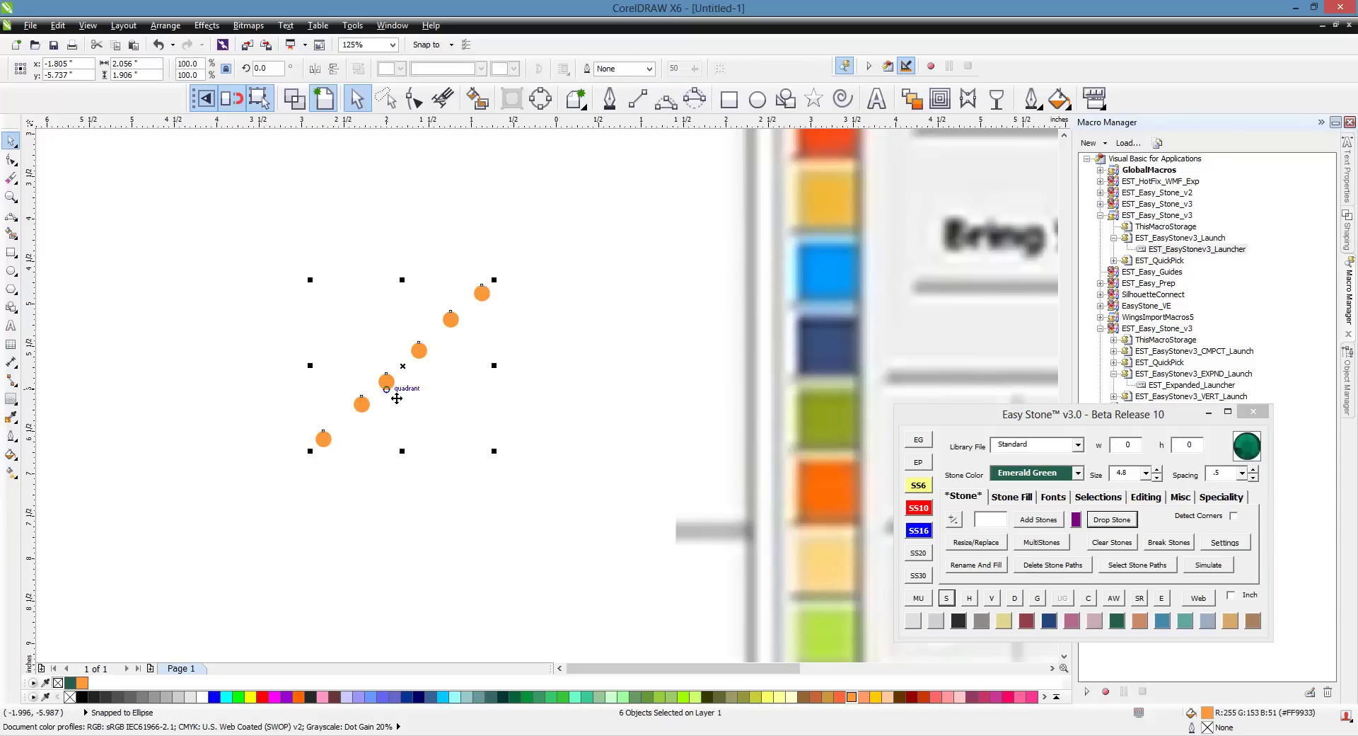
pyautogui.click(530, 696)
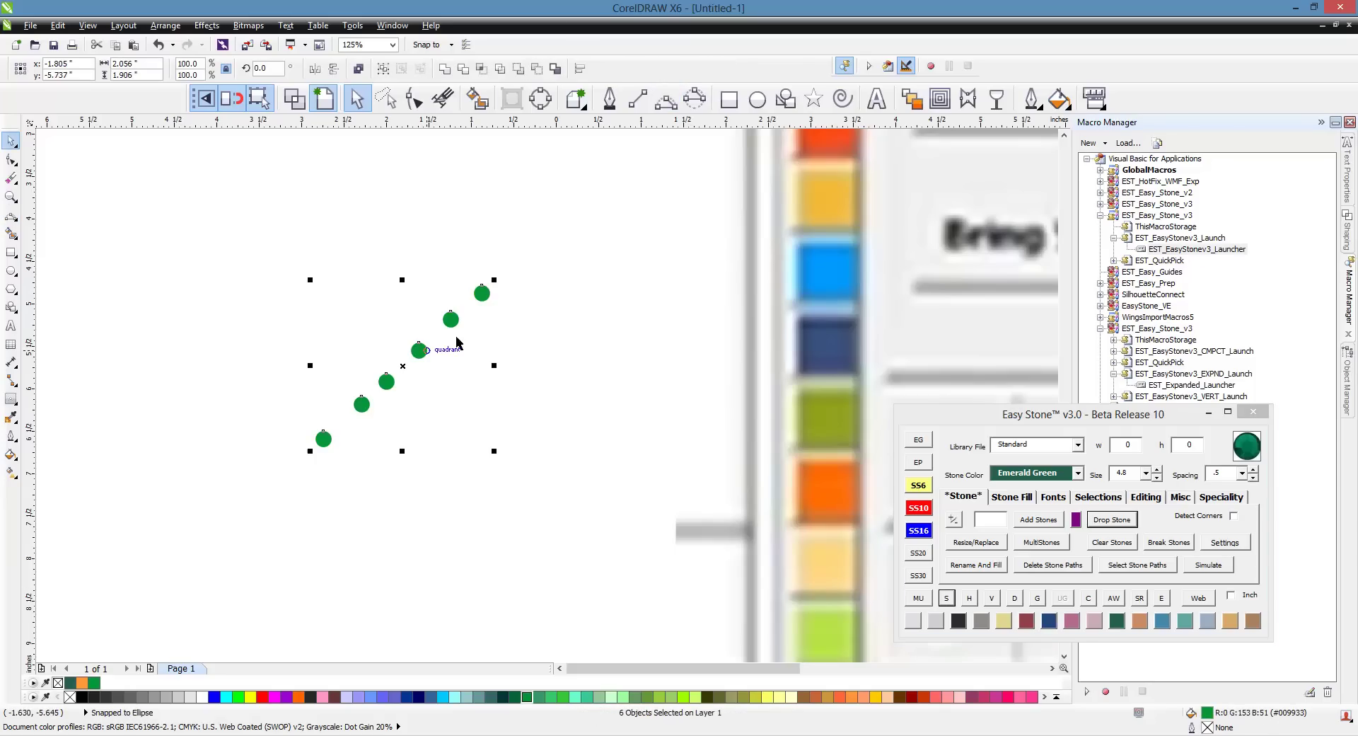
pyautogui.click(394, 486)
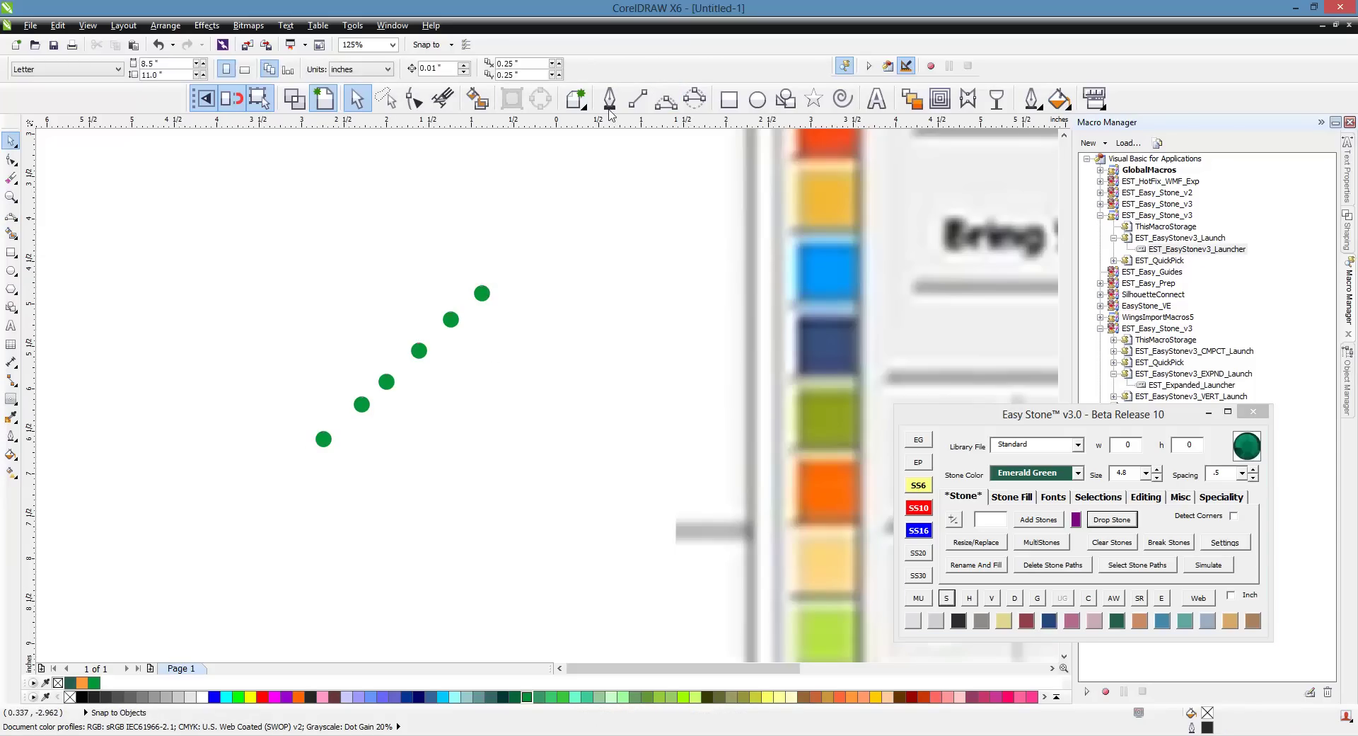
# Step: Draw a curve through four stones that bypasses the middle two, select the crossed stones and recolor them lime (#99FF00)
pyautogui.click(665, 99)
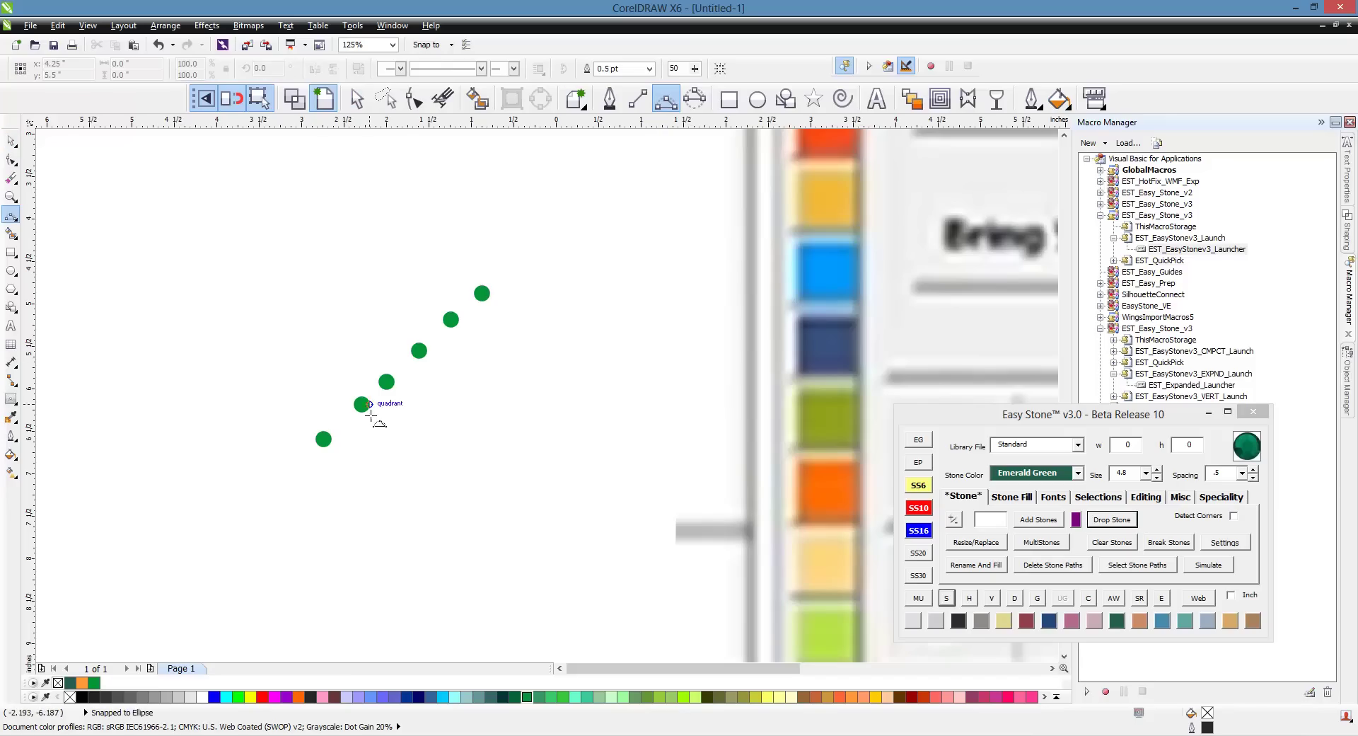
pyautogui.click(332, 439)
pyautogui.moveTo(352, 429); pyautogui.dragTo(482, 292)
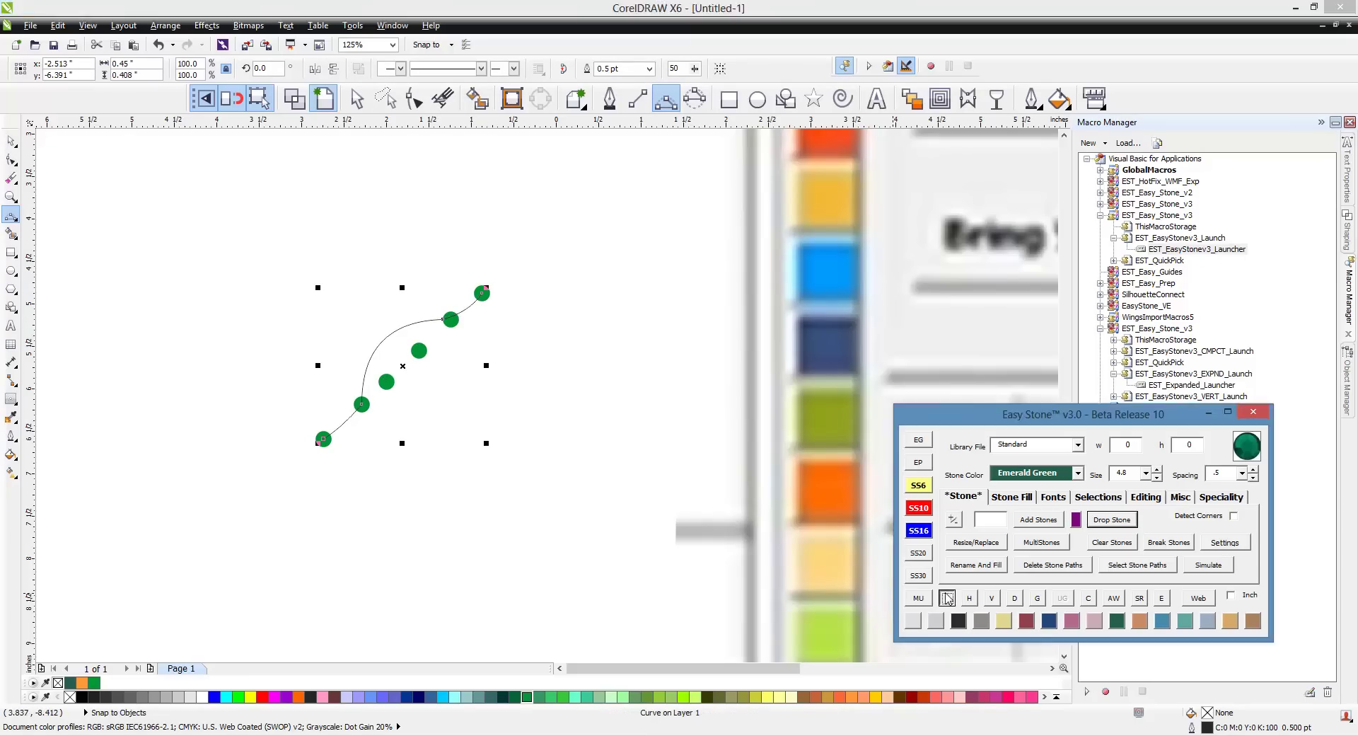
pyautogui.click(947, 598)
pyautogui.click(683, 697)
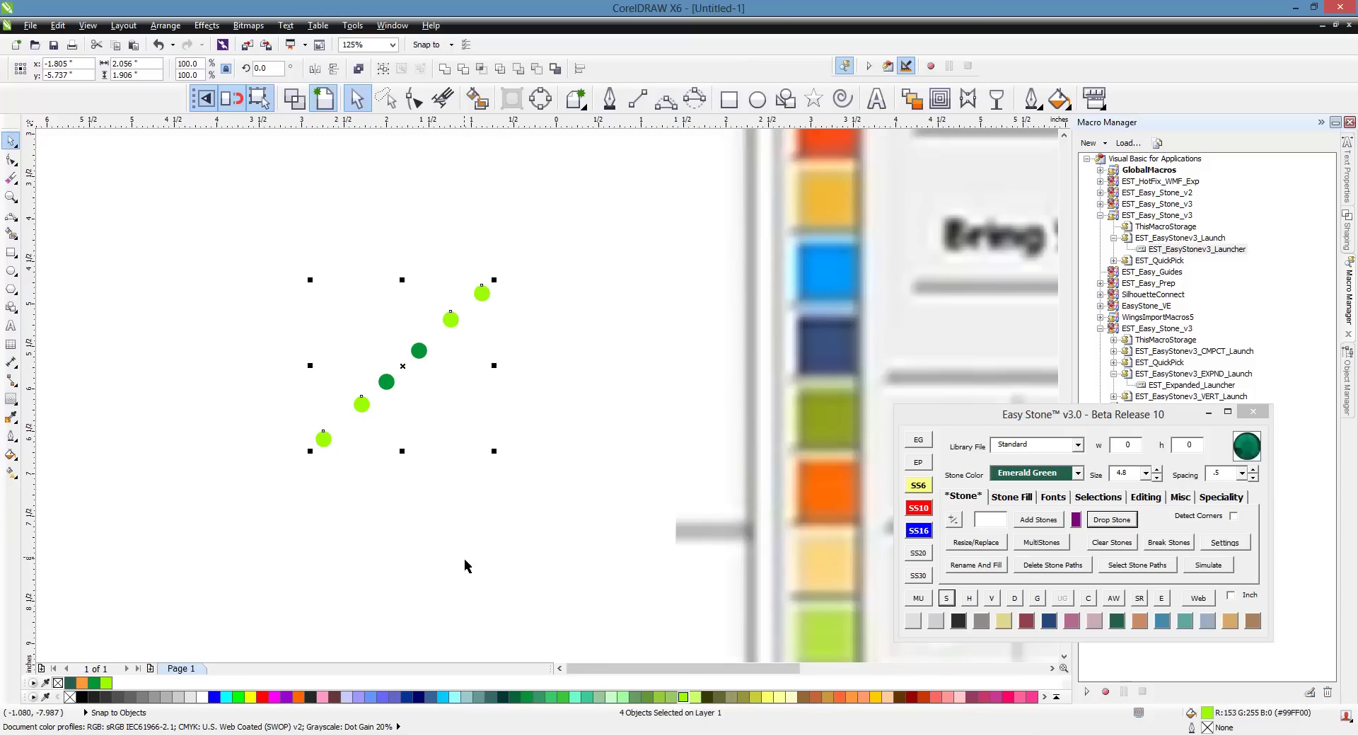
# Step: Examine the Stone Wizard's Edit buttons and lower tool icons, and compare them with Easy Stone's Editing functions
pyautogui.click(450, 460)
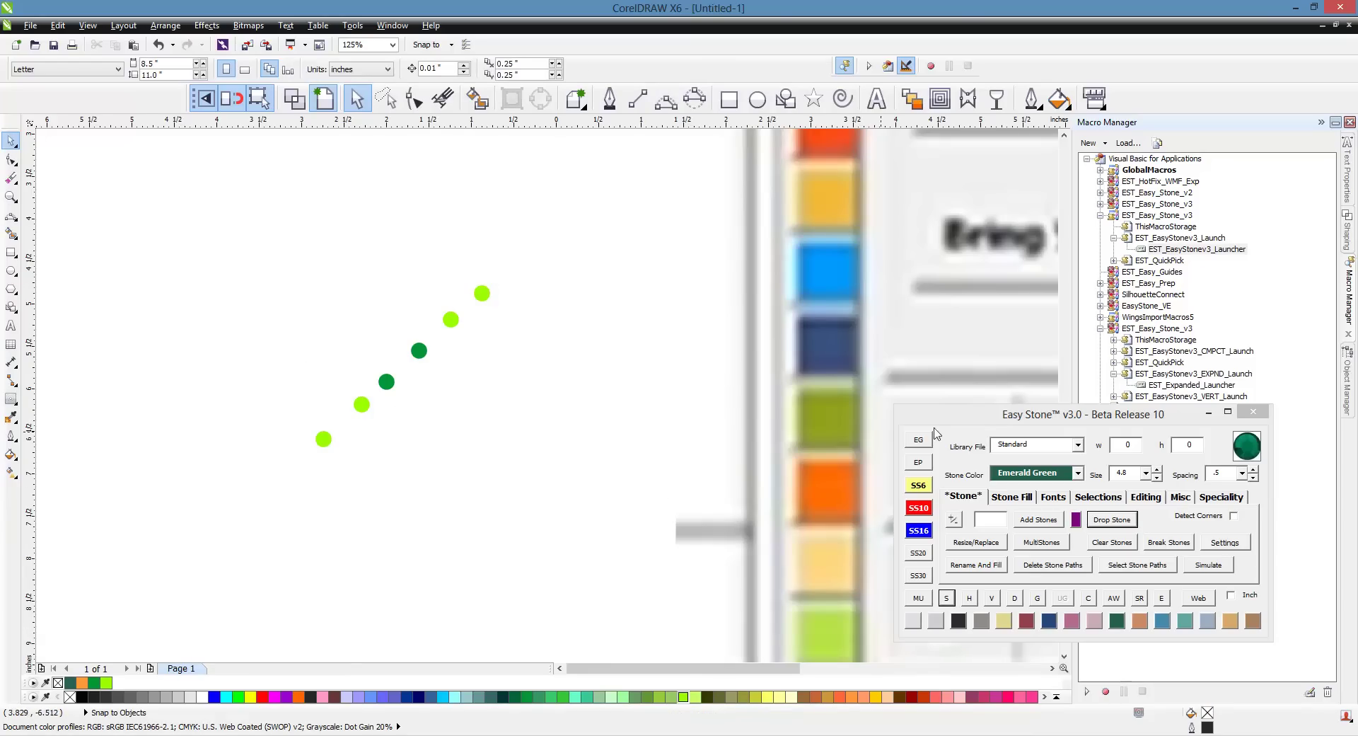
pyautogui.scroll(-2, 415, 421)
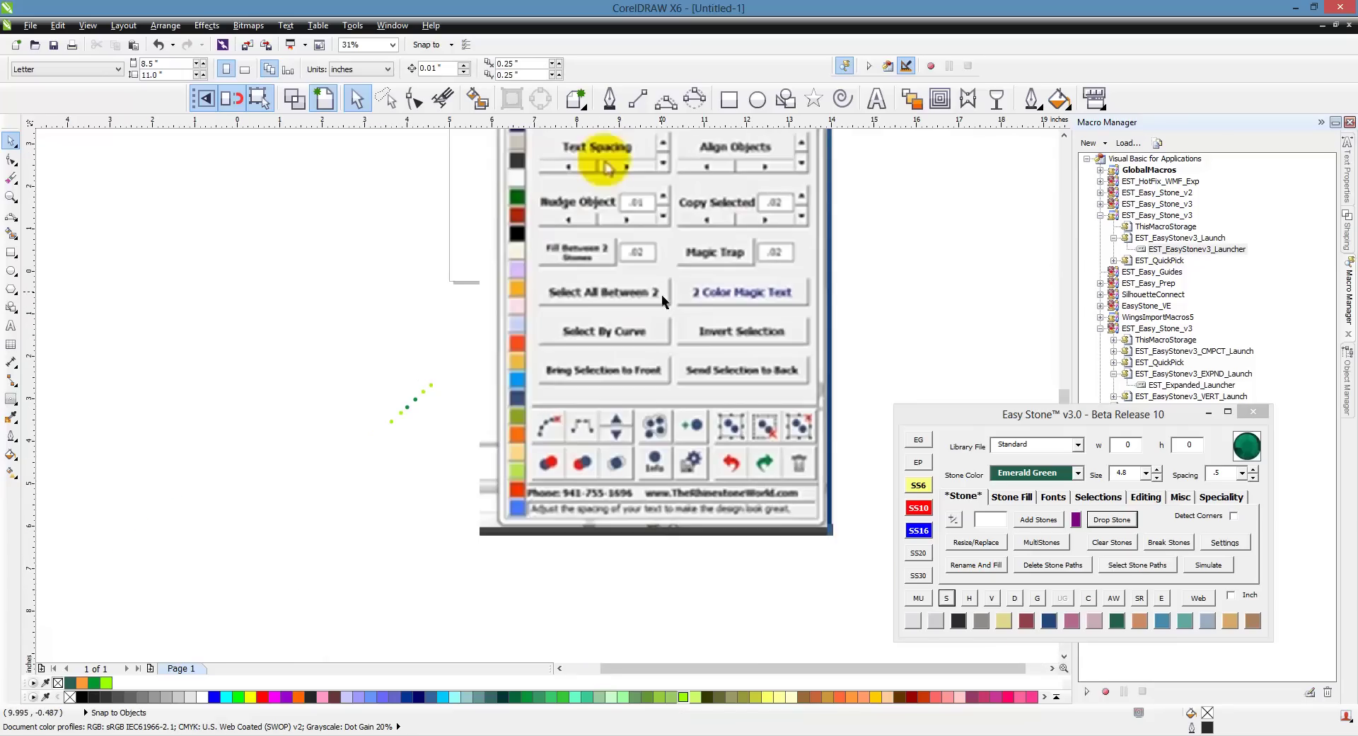
pyautogui.scroll(1, 666, 305)
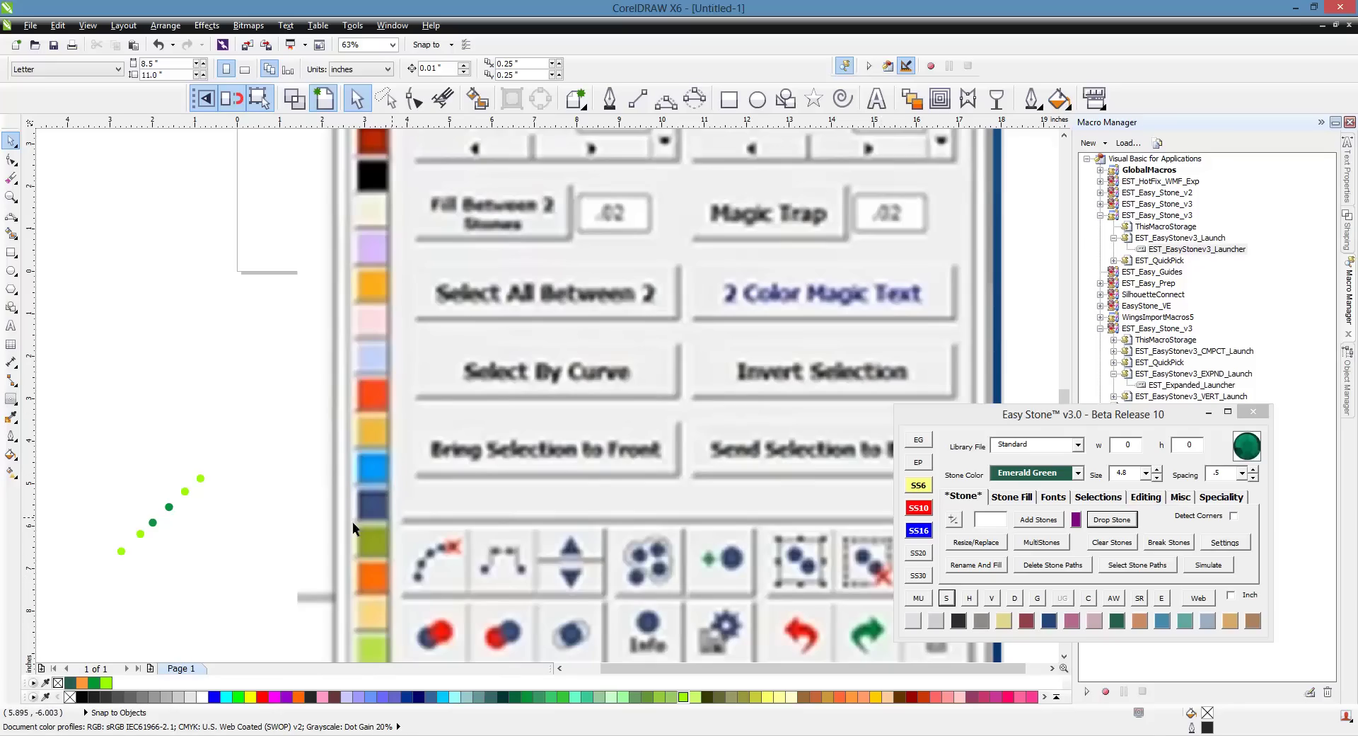
pyautogui.scroll(-2, 329, 470)
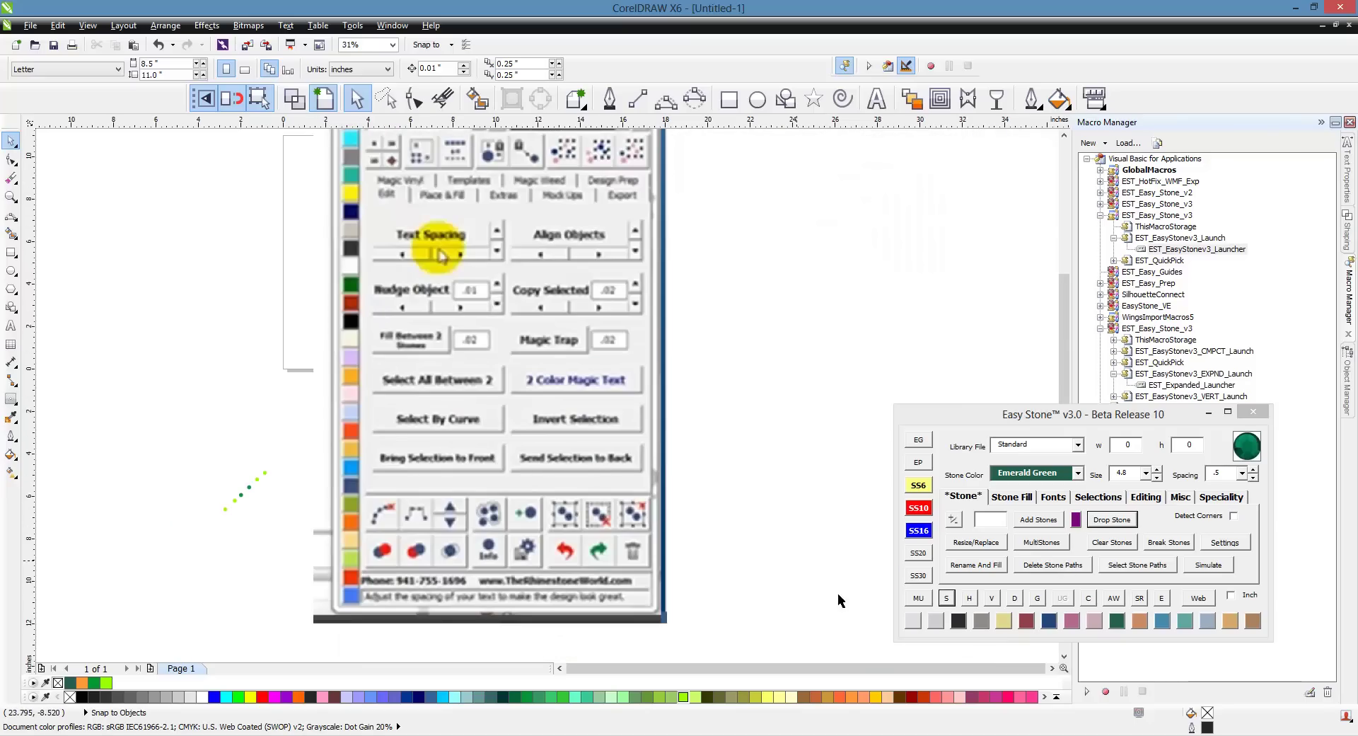
pyautogui.click(943, 598)
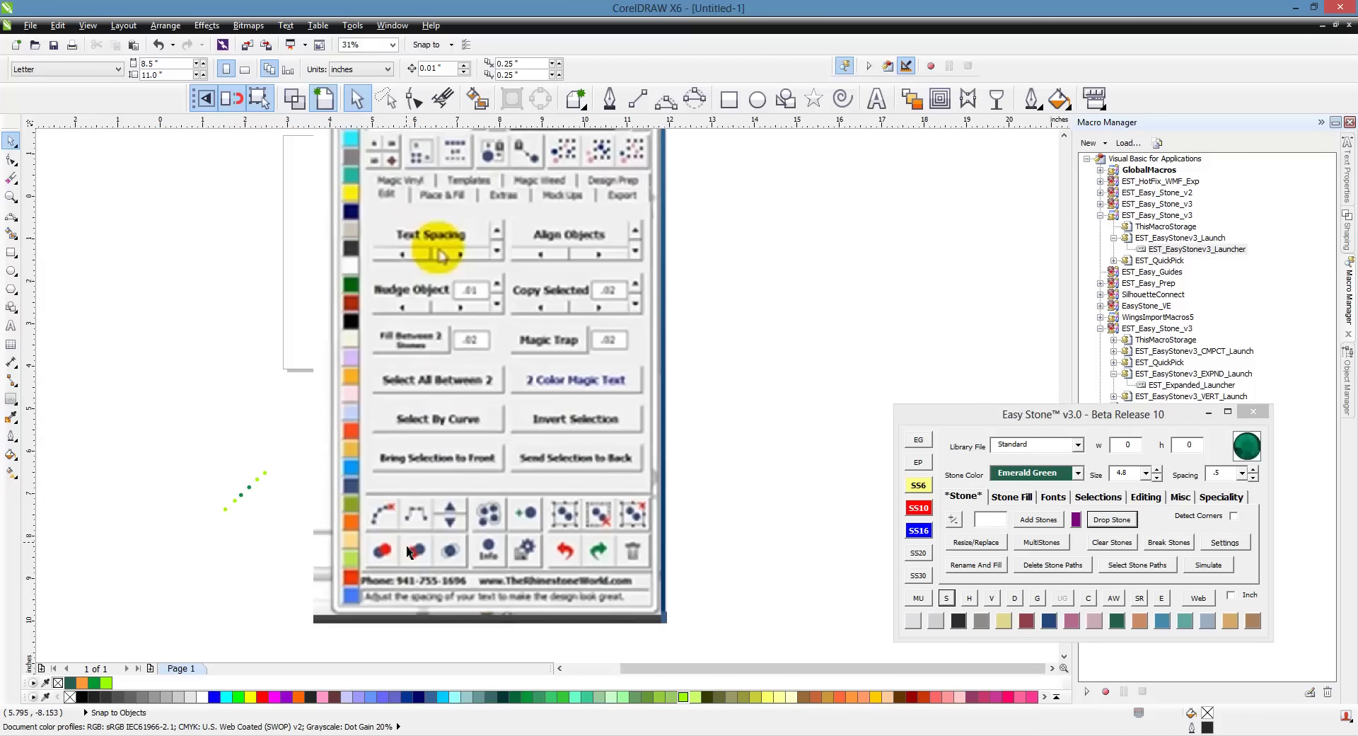
pyautogui.scroll(4, 406, 546)
pyautogui.scroll(-2, 484, 477)
pyautogui.scroll(2, 452, 467)
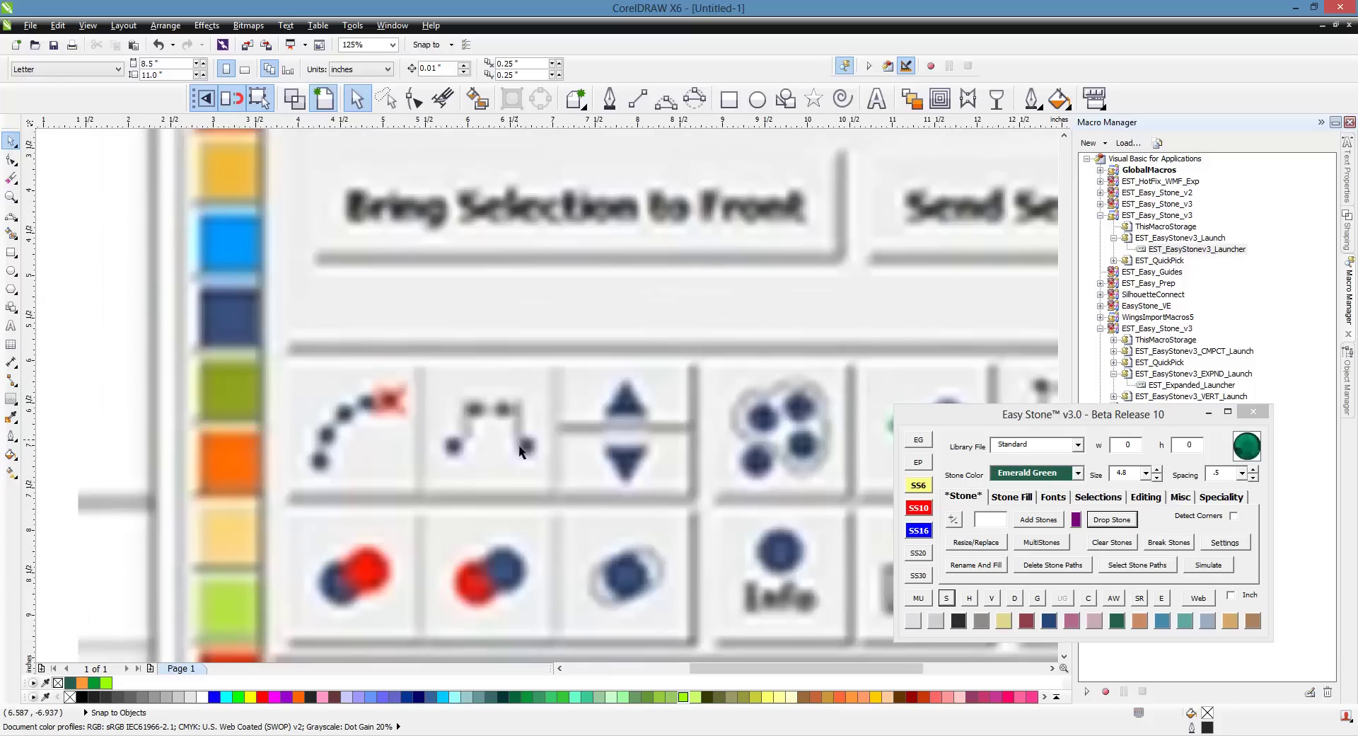
pyautogui.scroll(-2, 513, 456)
pyautogui.scroll(-2, 510, 453)
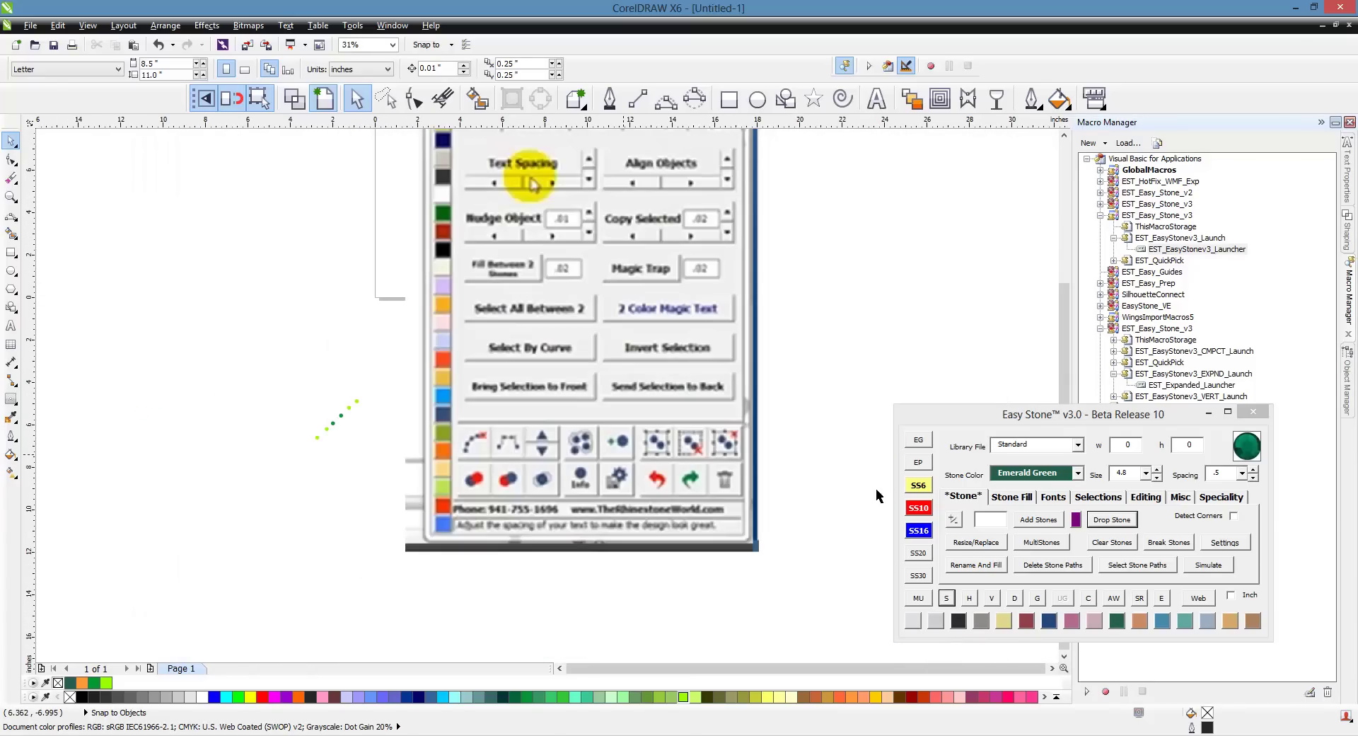
pyautogui.click(1147, 502)
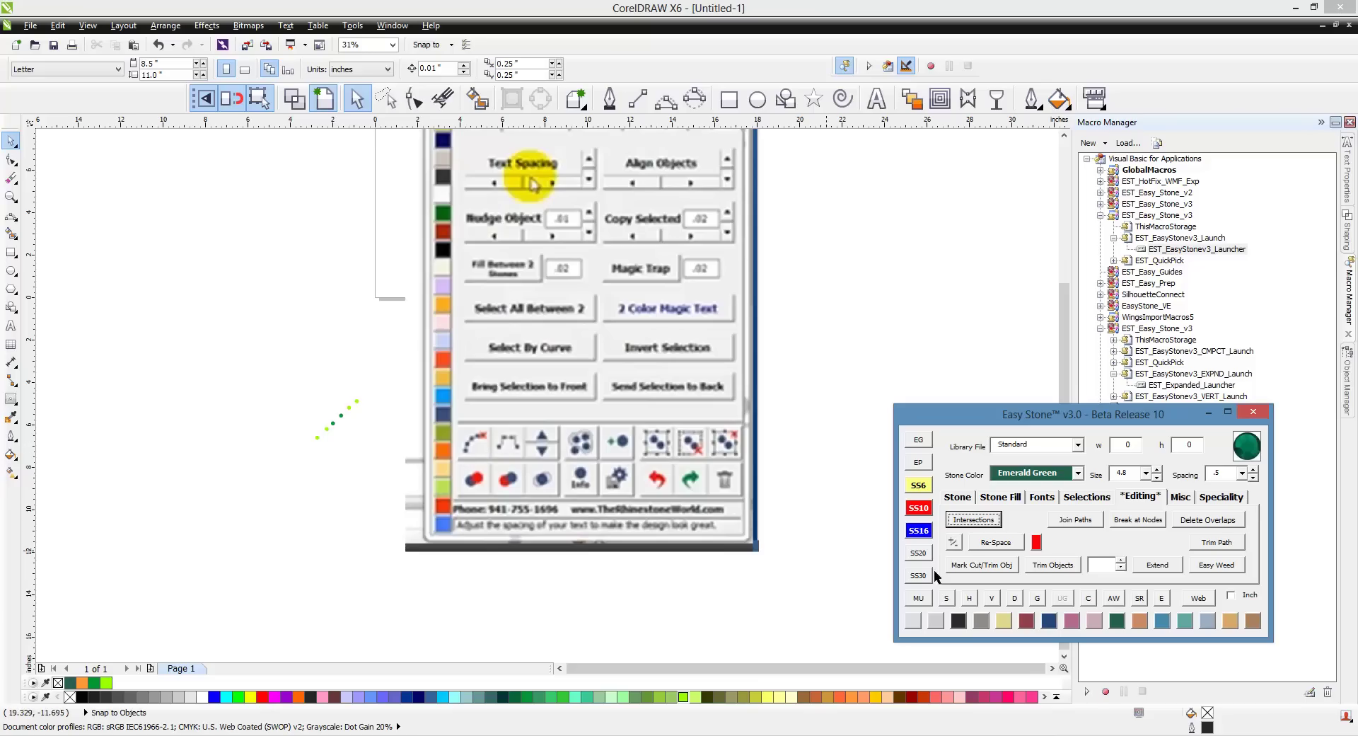
# Step: Recolor all six stones of the diagonal row to Crystal with Easy Stone's stone swatches
pyautogui.click(967, 498)
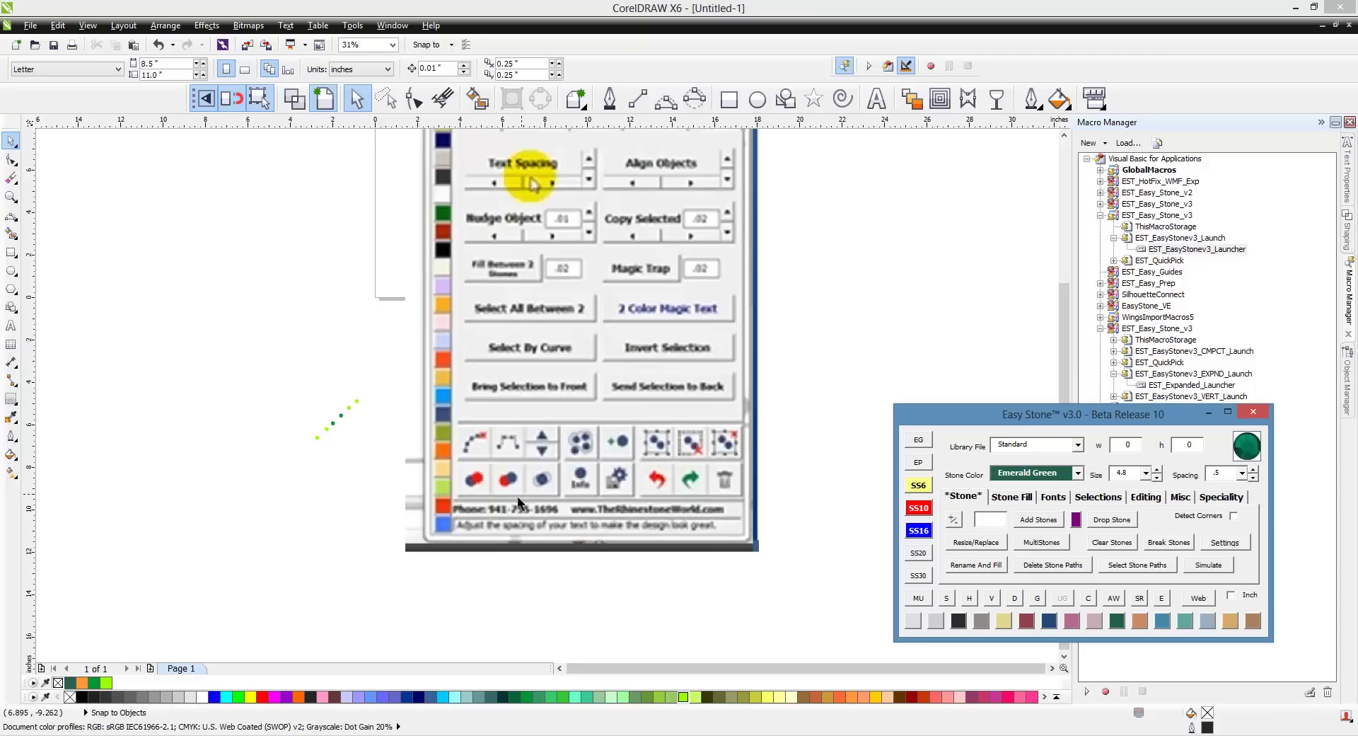
pyautogui.moveTo(284, 368); pyautogui.dragTo(377, 455)
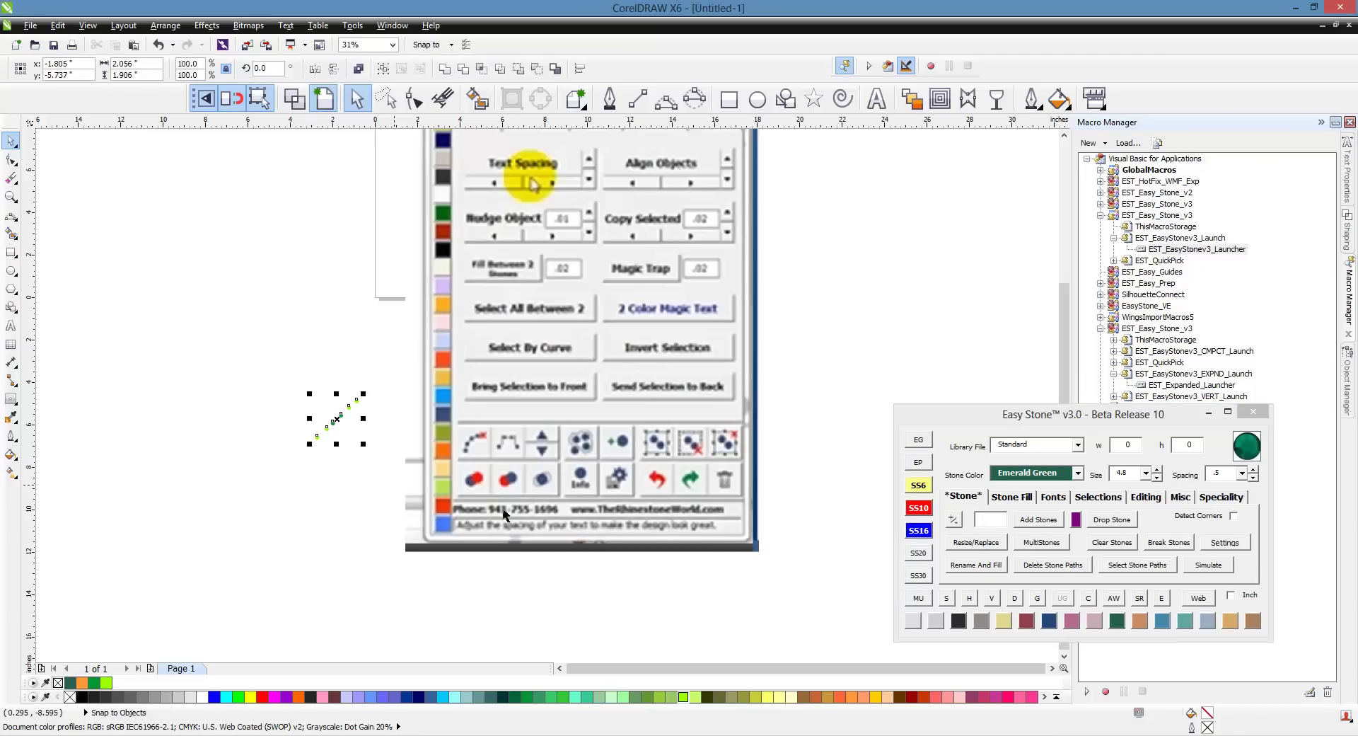
pyautogui.click(913, 620)
pyautogui.click(485, 601)
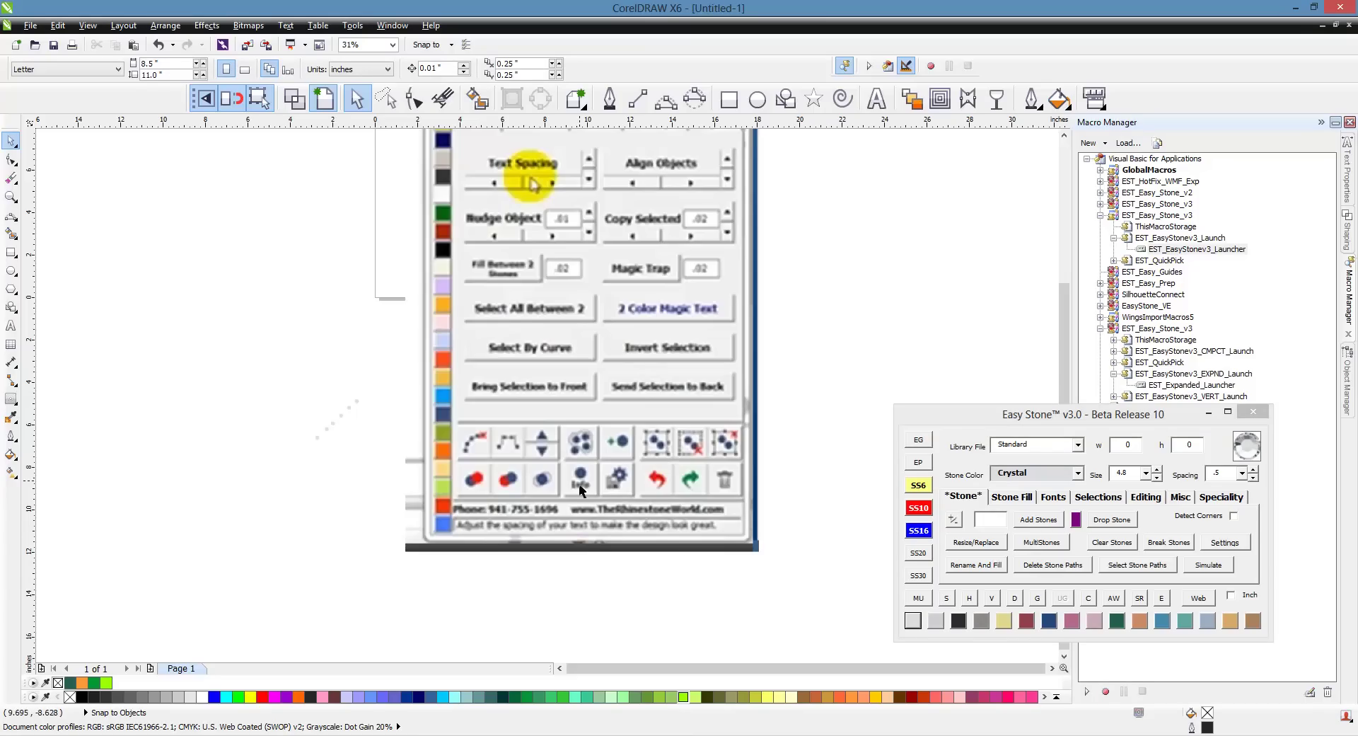
# Step: Generate a Stone Count Report for the six-stone diagonal row, close the report and deselect the stones
pyautogui.moveTo(288, 378); pyautogui.dragTo(394, 468)
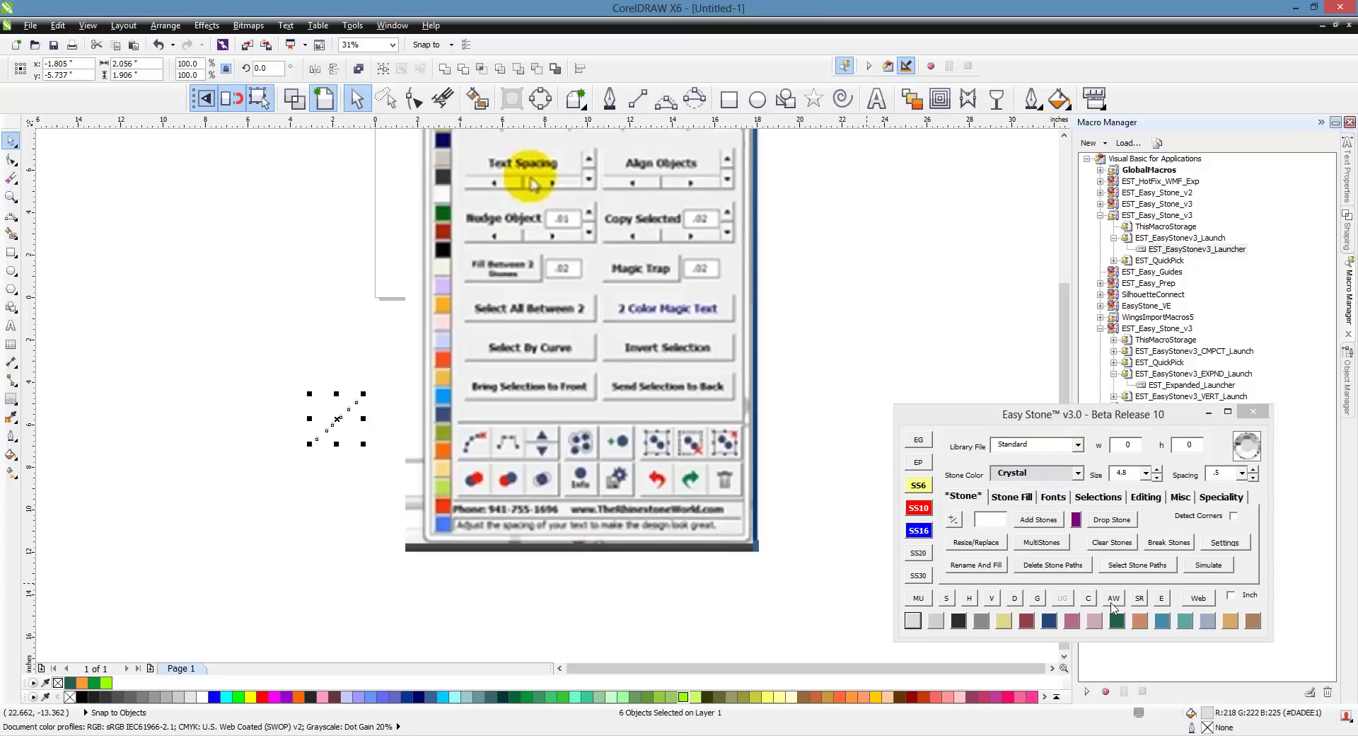
pyautogui.click(1139, 598)
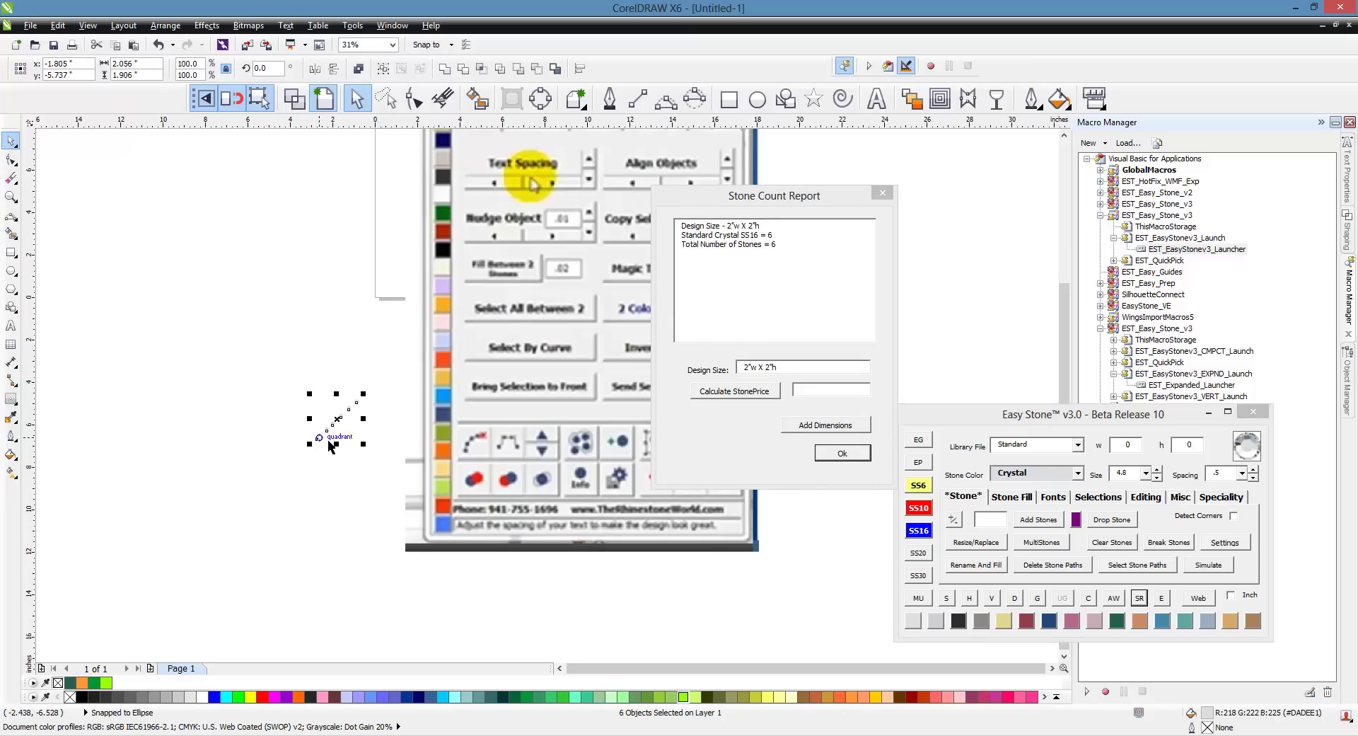
pyautogui.click(843, 454)
pyautogui.click(830, 455)
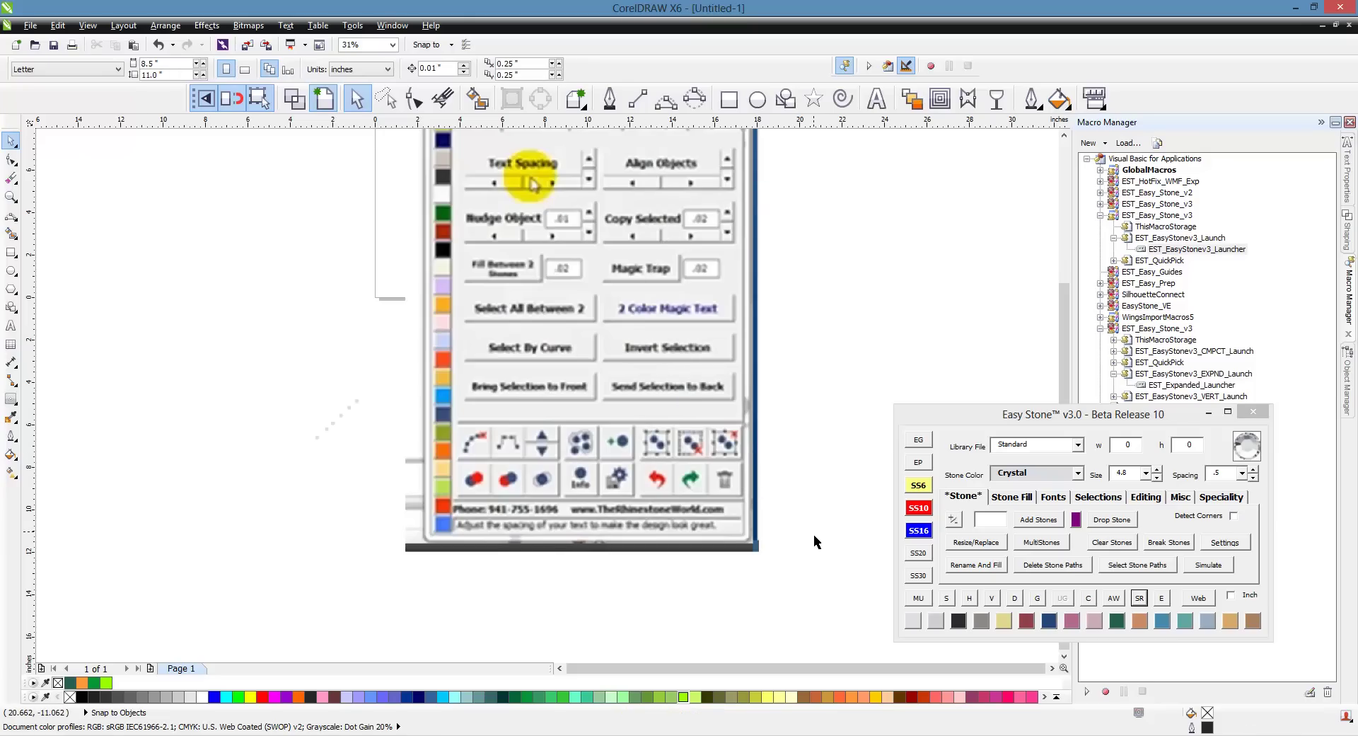
# Step: Examine the Stone Wizard's Magic Trap area and open Easy Stone's Vinyl Essentials tools for comparison
pyautogui.scroll(-1, 814, 537)
pyautogui.scroll(1, 800, 439)
pyautogui.scroll(-1, 797, 439)
pyautogui.scroll(1, 769, 393)
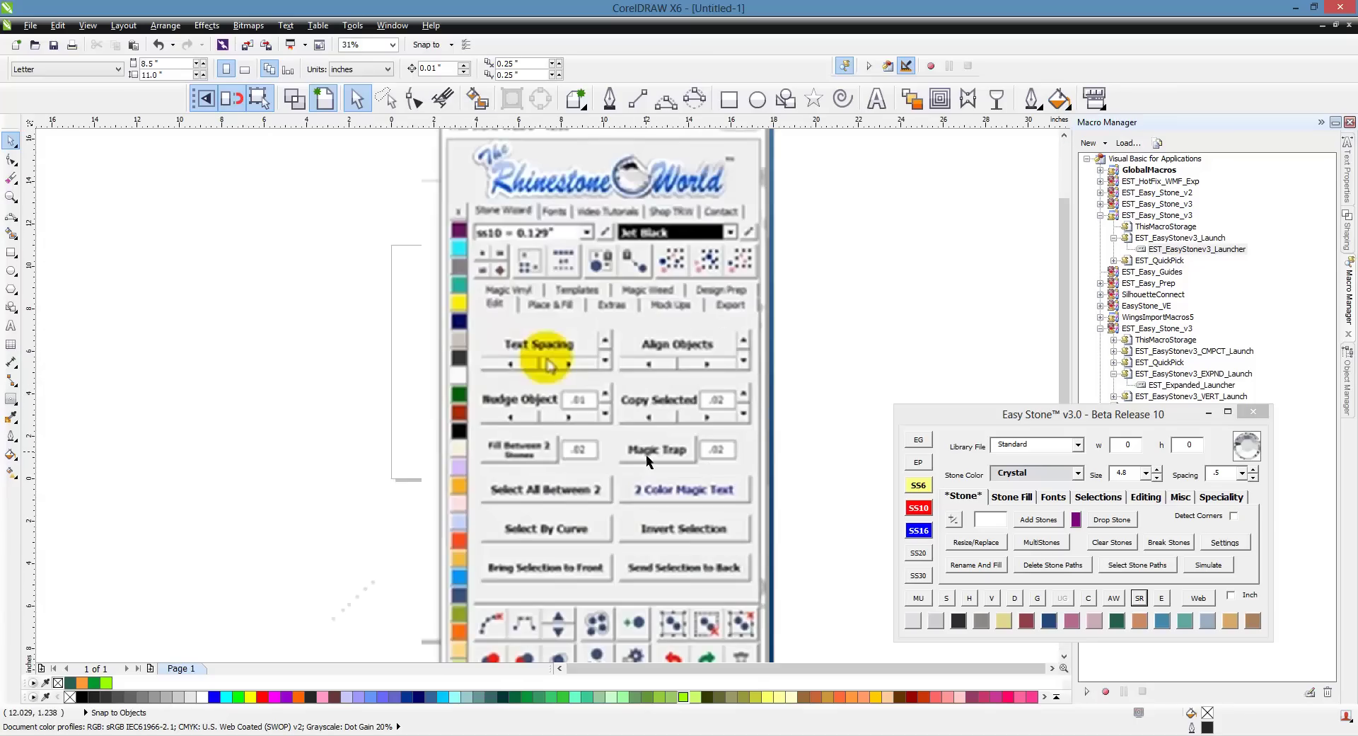
pyautogui.scroll(1, 781, 459)
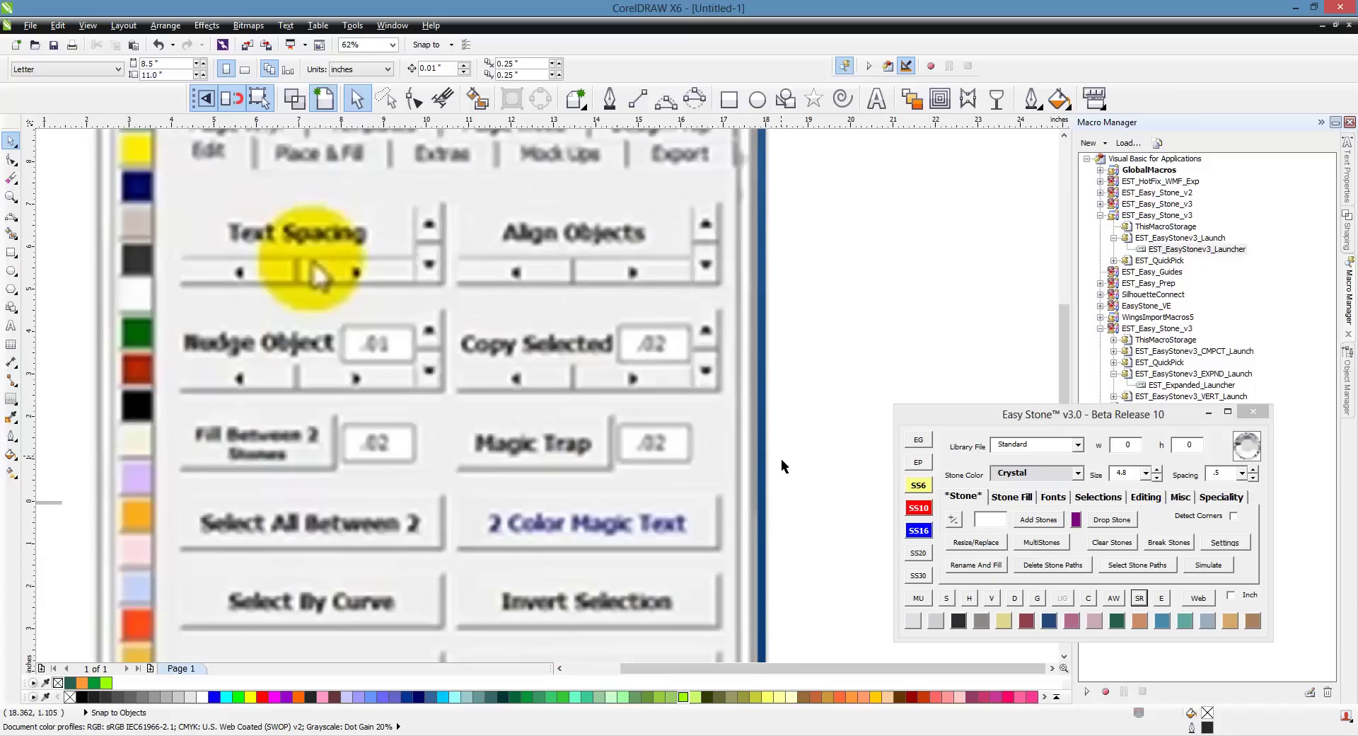
pyautogui.scroll(-1, 529, 454)
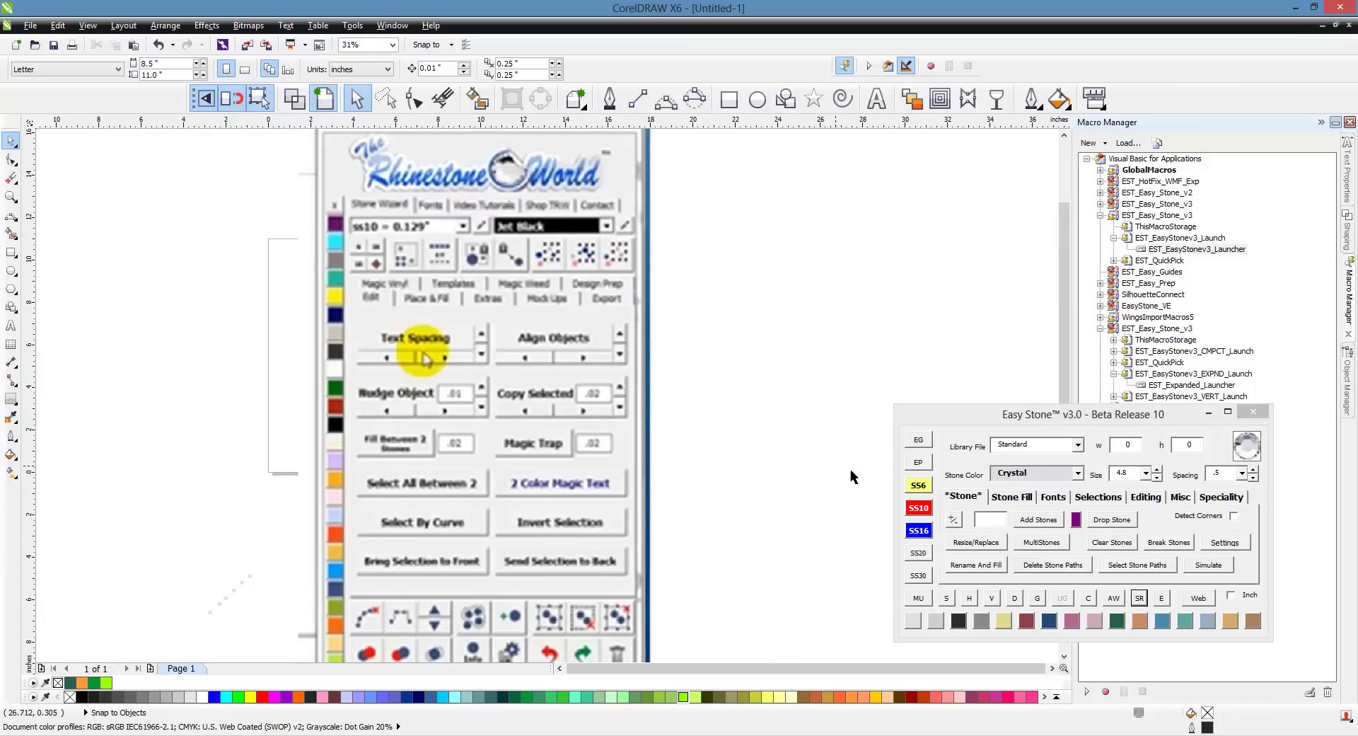
pyautogui.click(919, 462)
pyautogui.moveTo(994, 227); pyautogui.dragTo(950, 207)
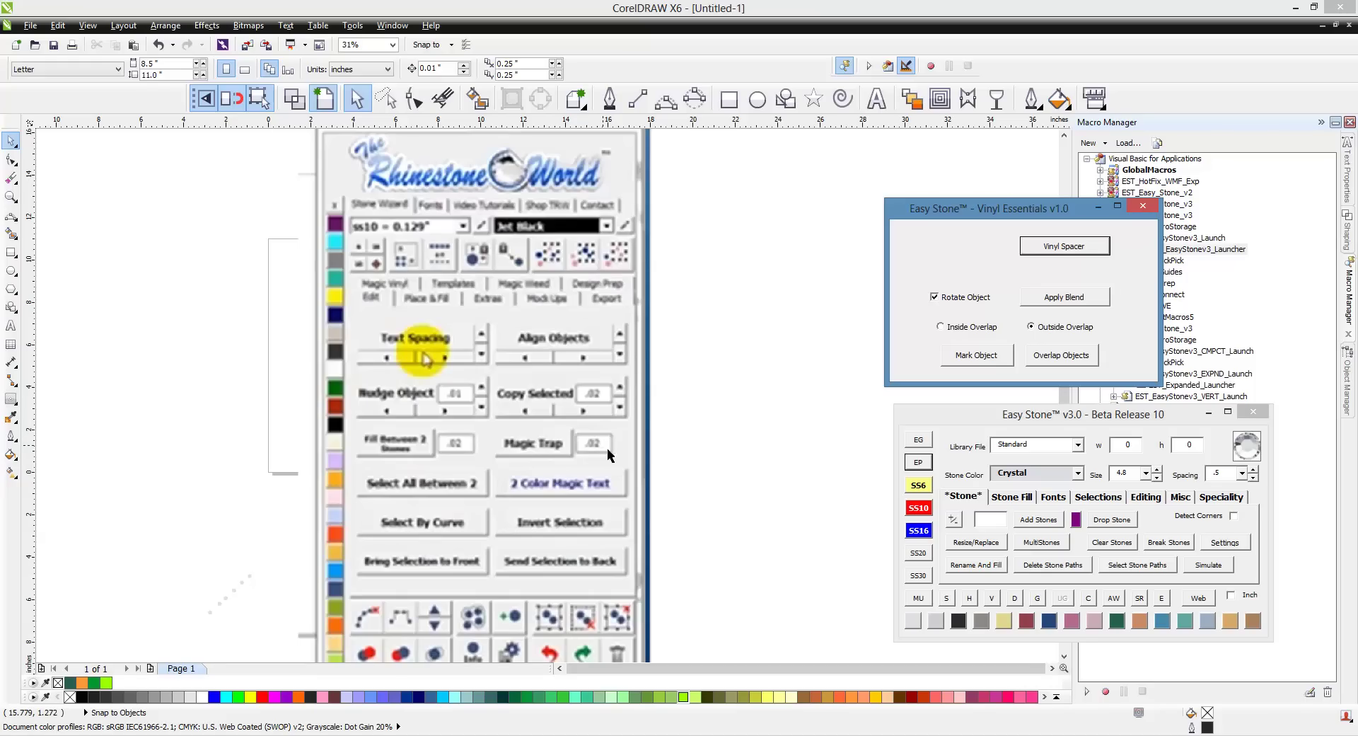
# Step: View the trapping offset setting of Overlap Objects without entering a value, and close Vinyl Essentials
pyautogui.click(1052, 365)
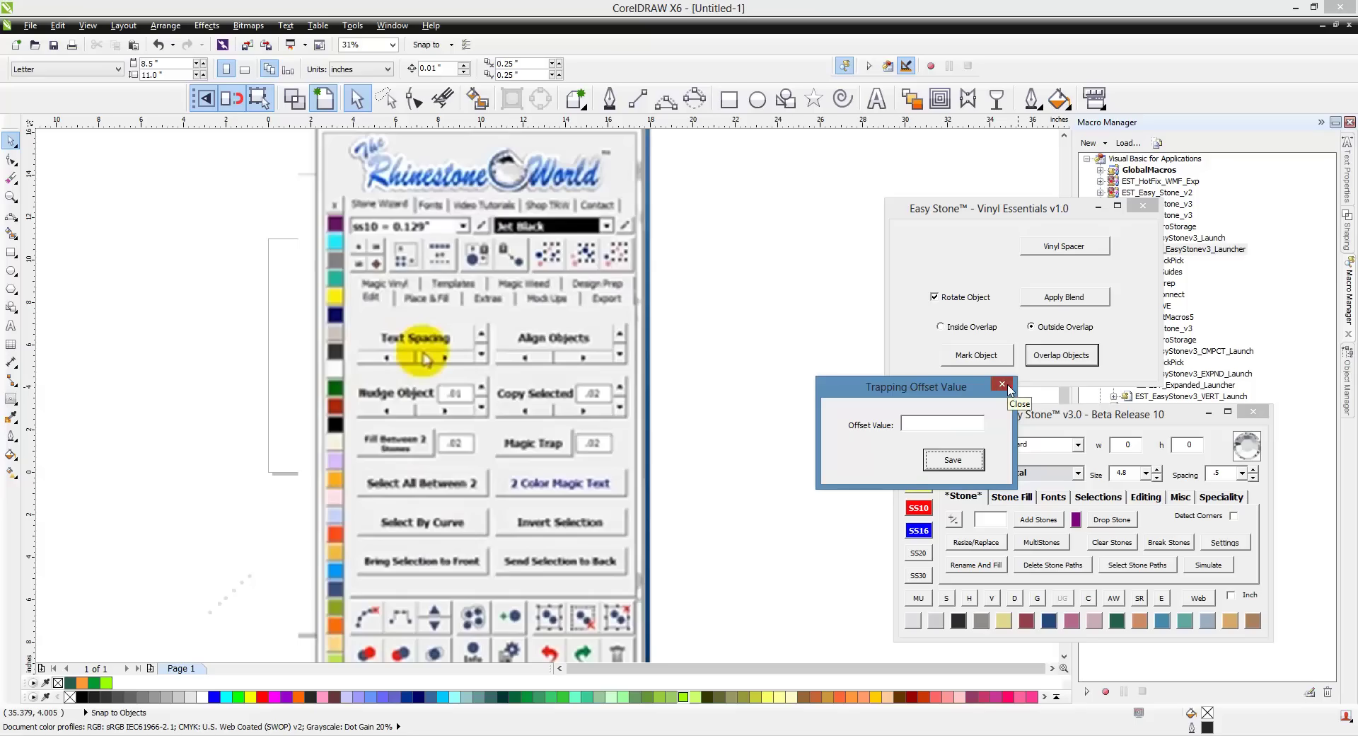
pyautogui.click(1003, 384)
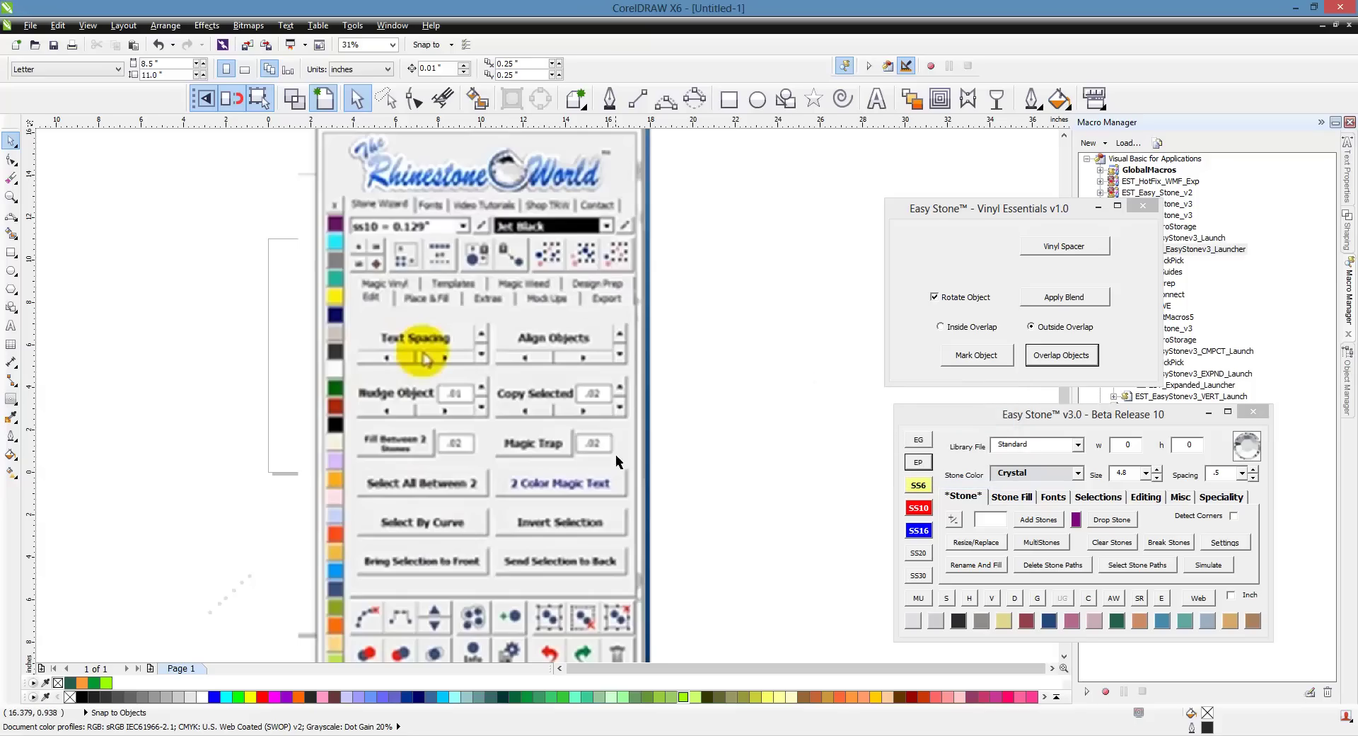
pyautogui.click(1035, 379)
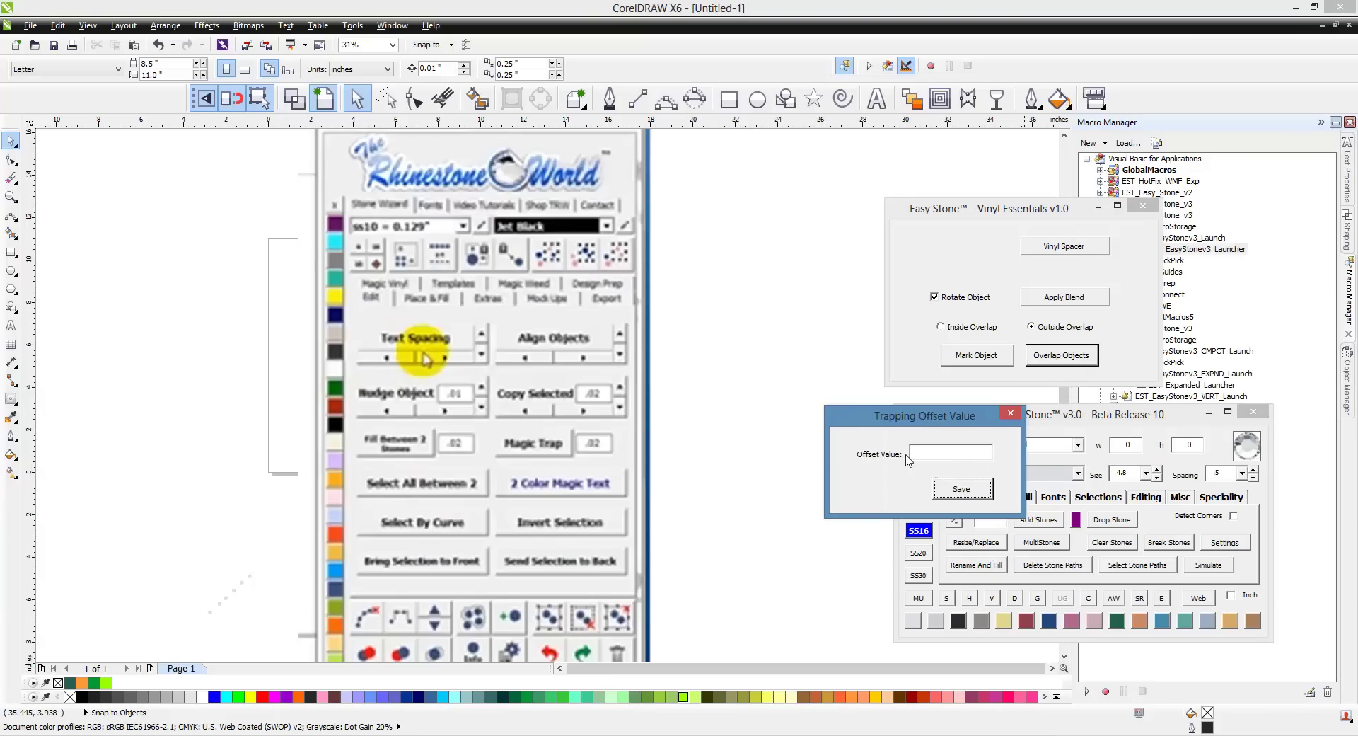
pyautogui.click(1011, 413)
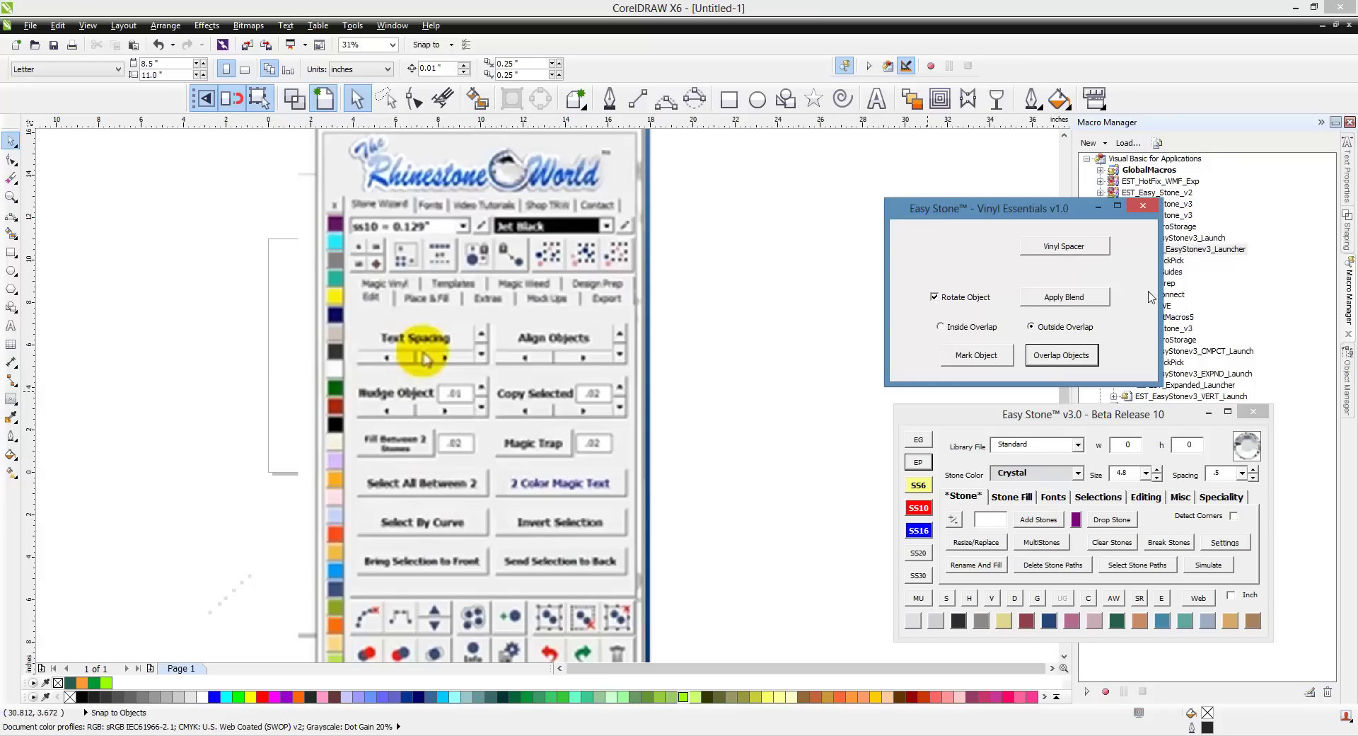
pyautogui.click(1143, 206)
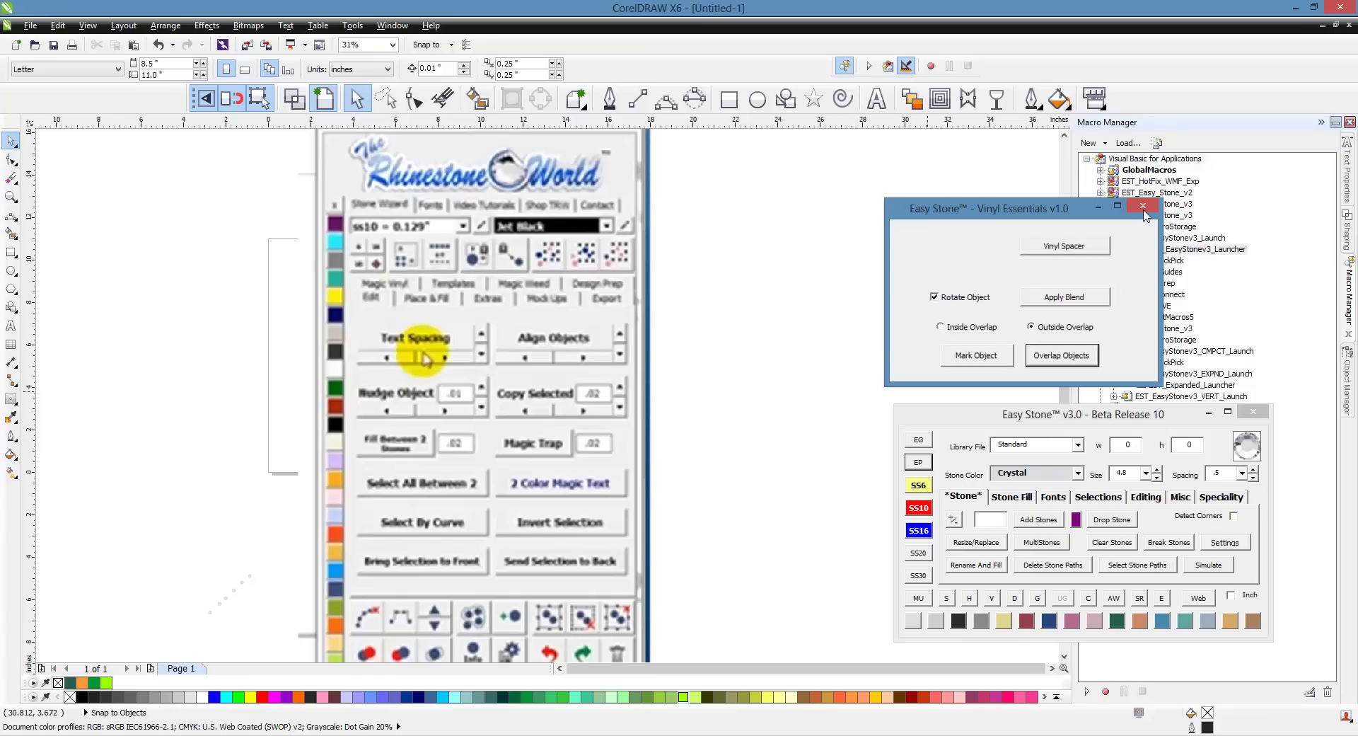
# Step: Display Easy Stone's Misc functions to compare them with the Stone Wizard's tools
pyautogui.click(1089, 412)
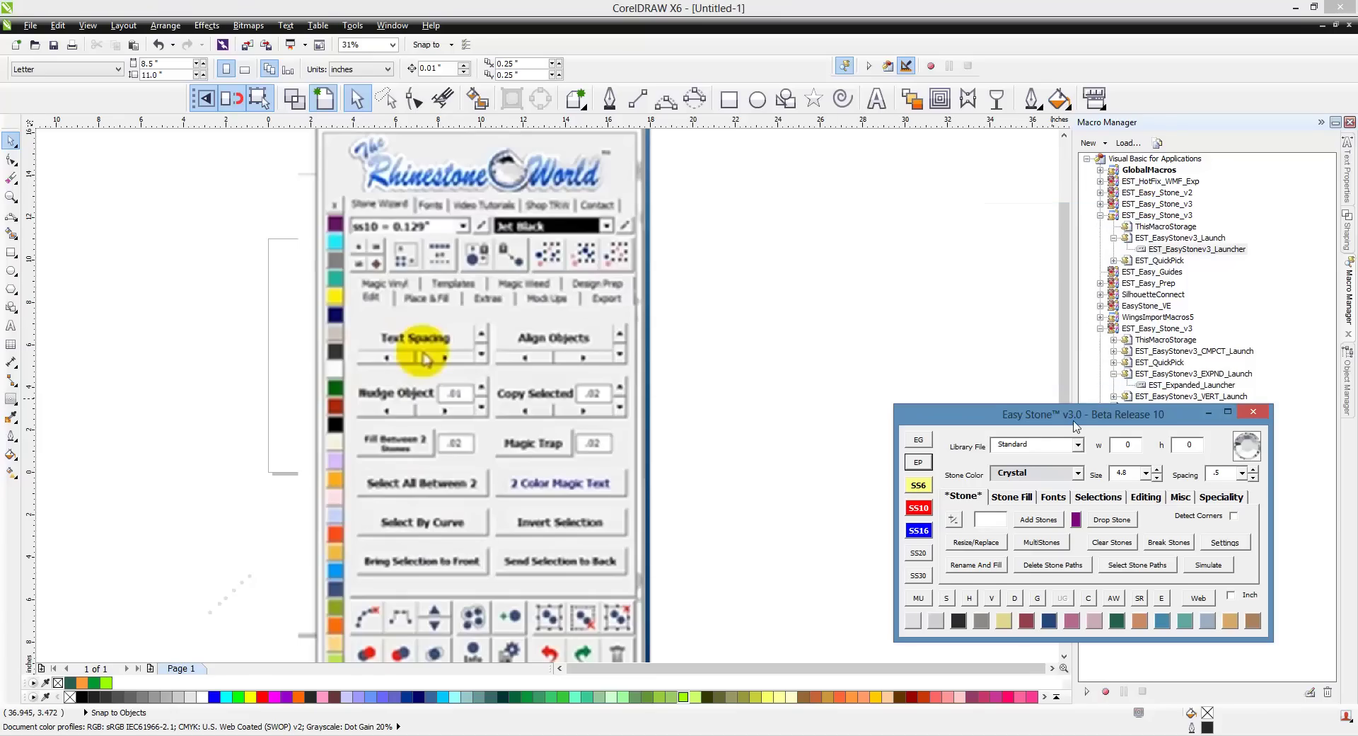
pyautogui.moveTo(1074, 424); pyautogui.dragTo(1057, 430)
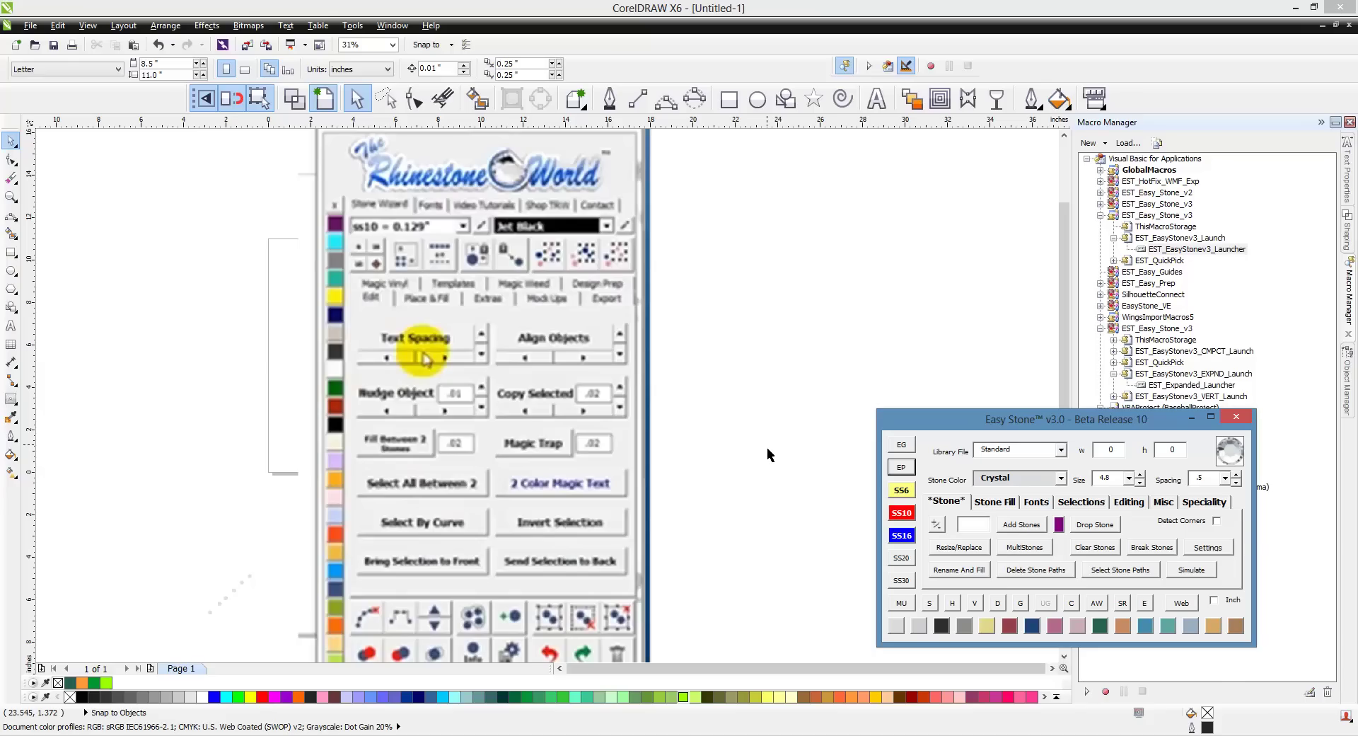
pyautogui.click(1164, 502)
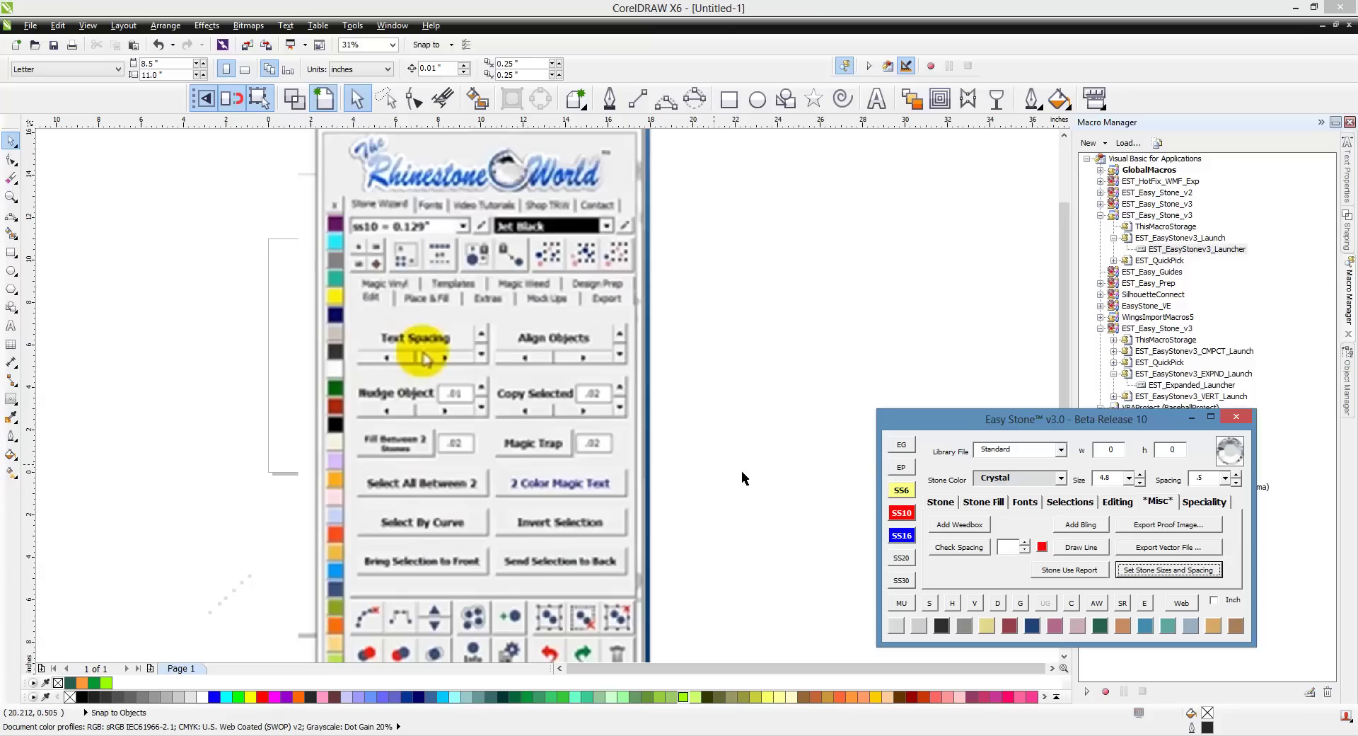
# Step: Open Easy Stone's Easy Guides to view its guideline options, and close it without adding guidelines
pyautogui.click(901, 445)
pyautogui.moveTo(1171, 181); pyautogui.dragTo(1114, 195)
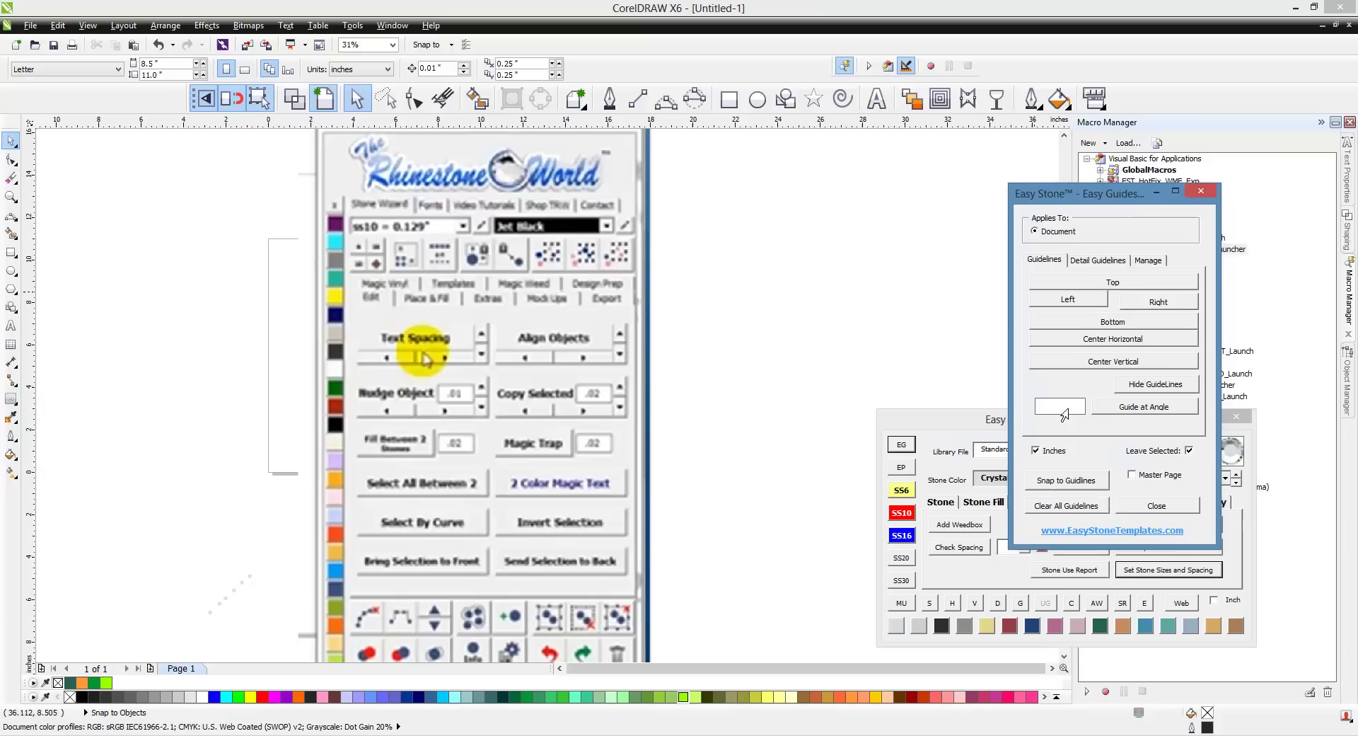
pyautogui.click(1201, 191)
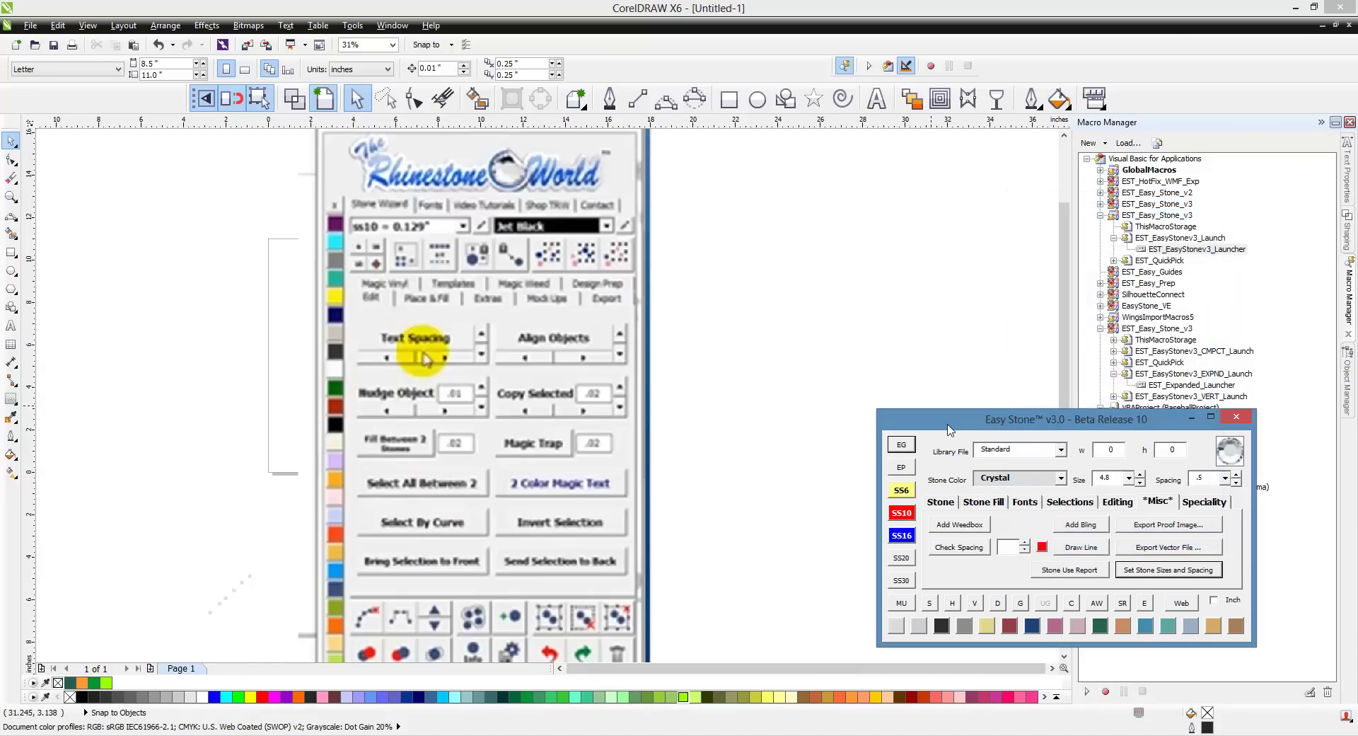